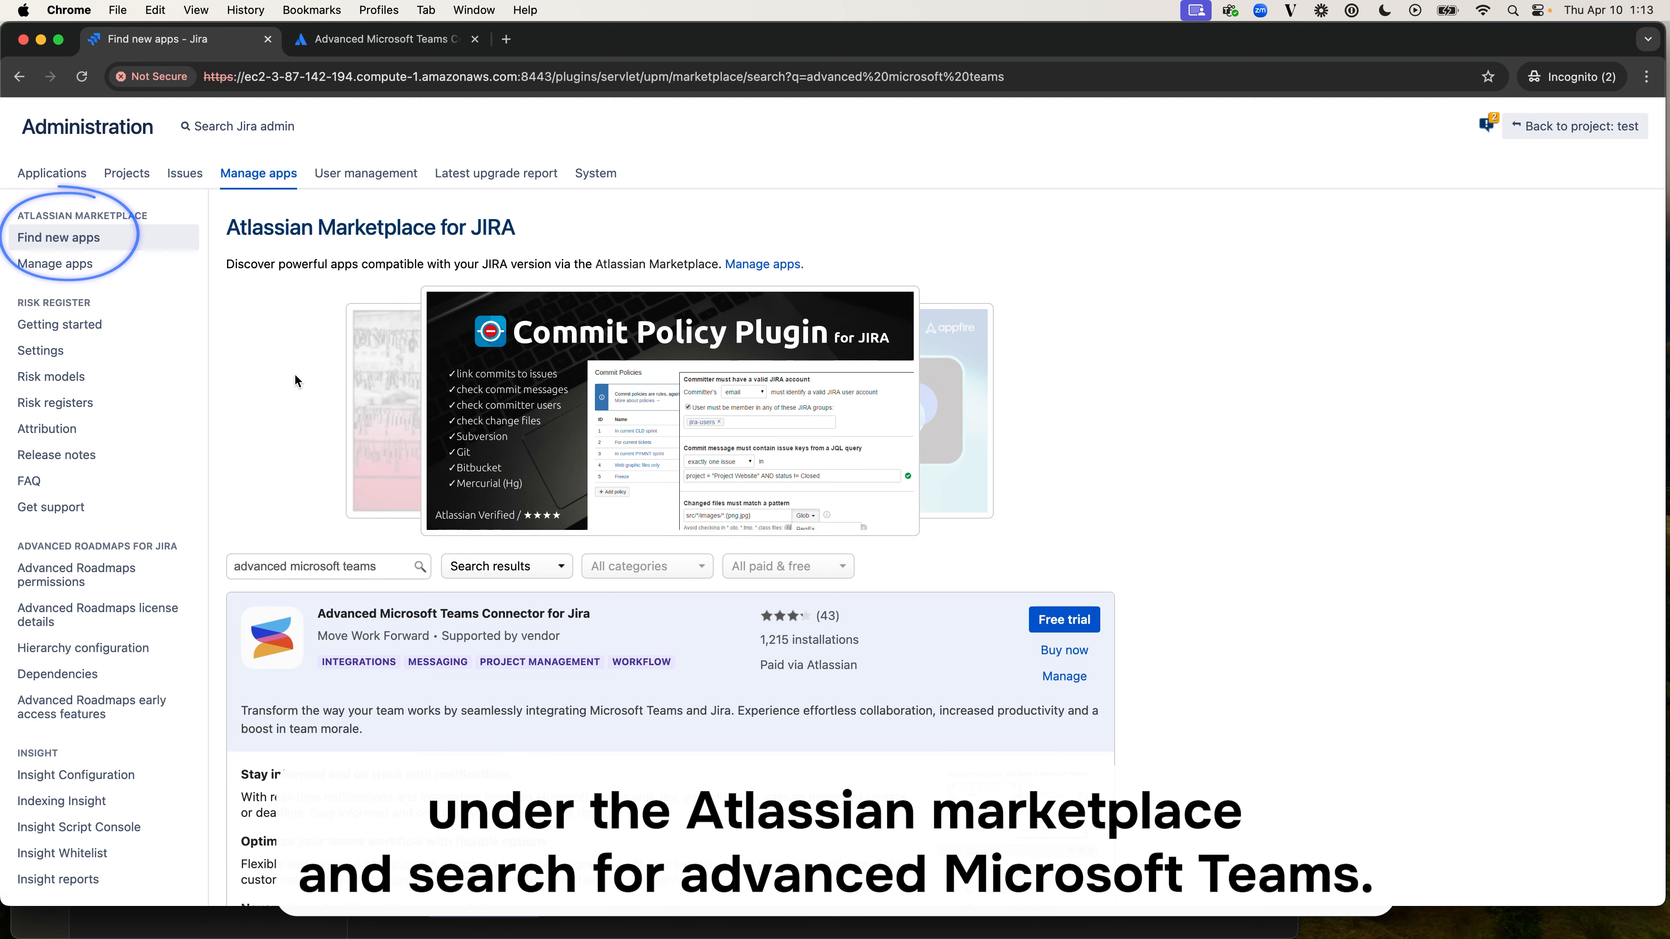
# - Open the Microsoft Teams connector configuration in Jira's system administration
pyautogui.scroll(-2, 384, 576)
pyautogui.scroll(-10, 385, 576)
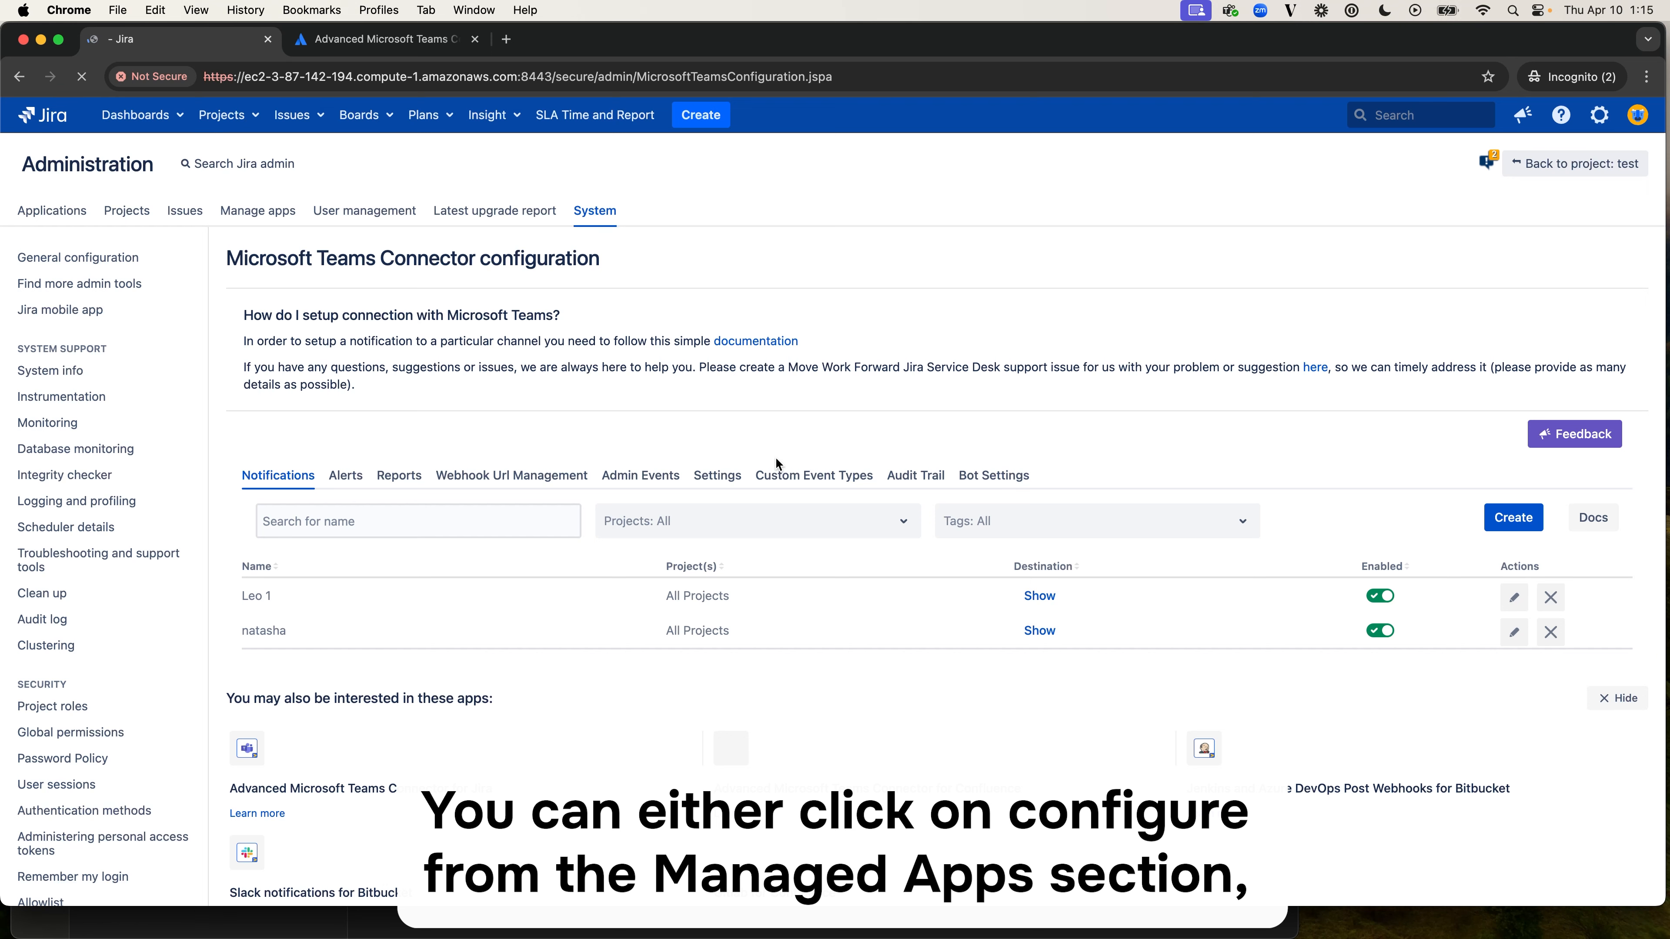
pyautogui.scroll(-8, 240, 637)
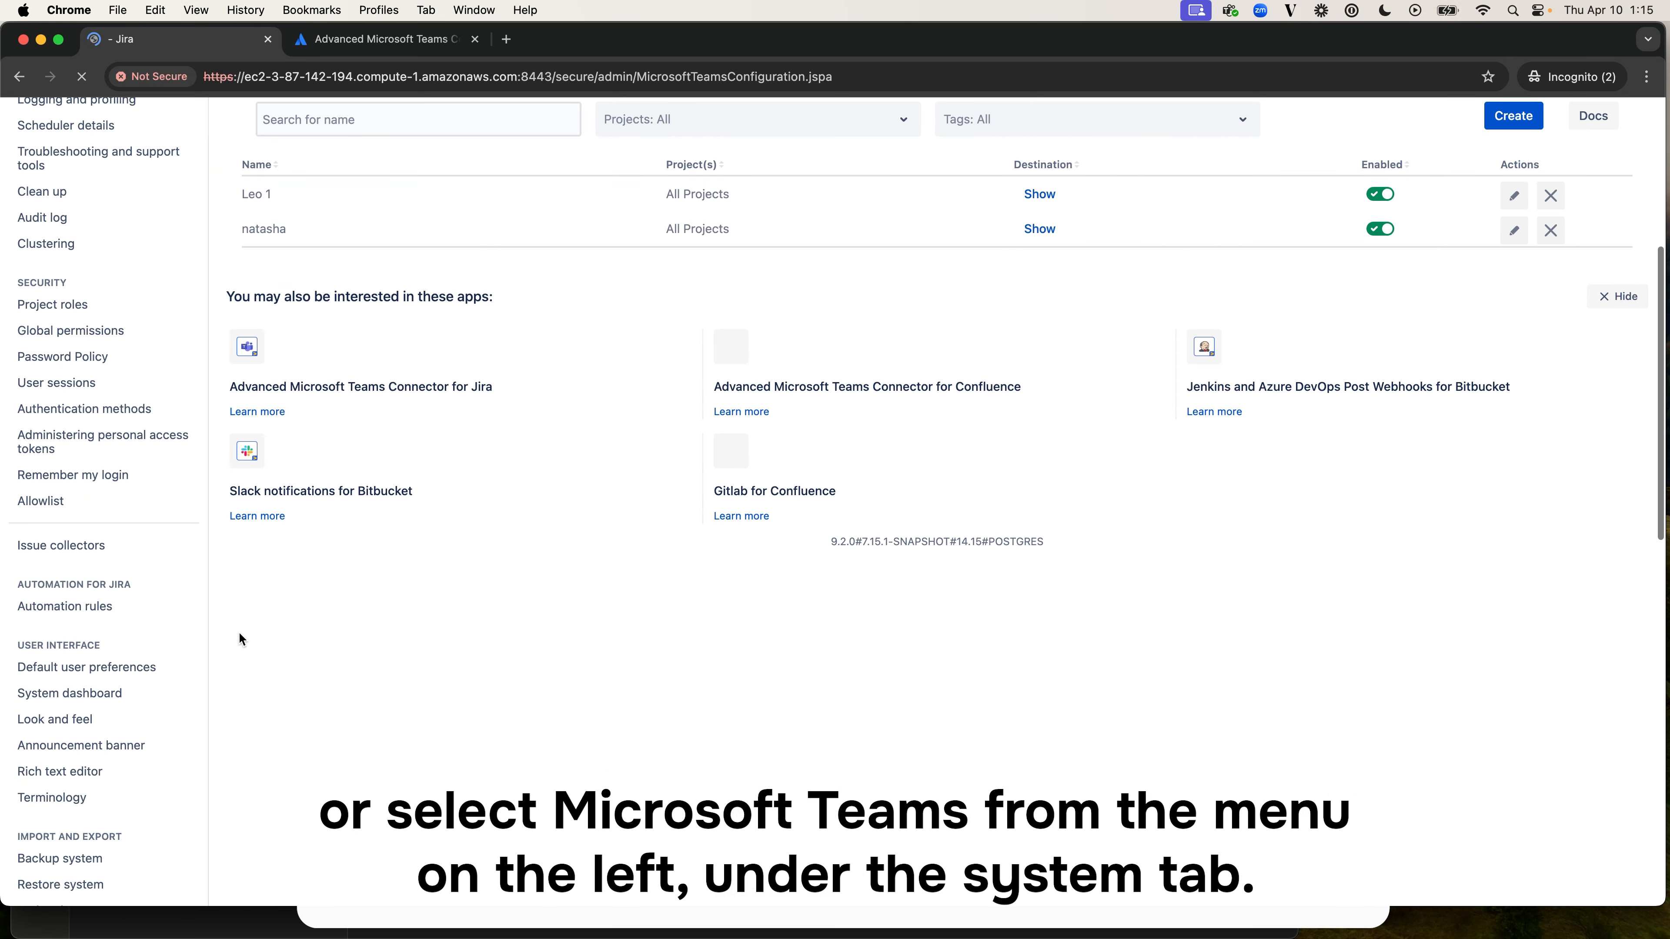
pyautogui.scroll(-5, 239, 638)
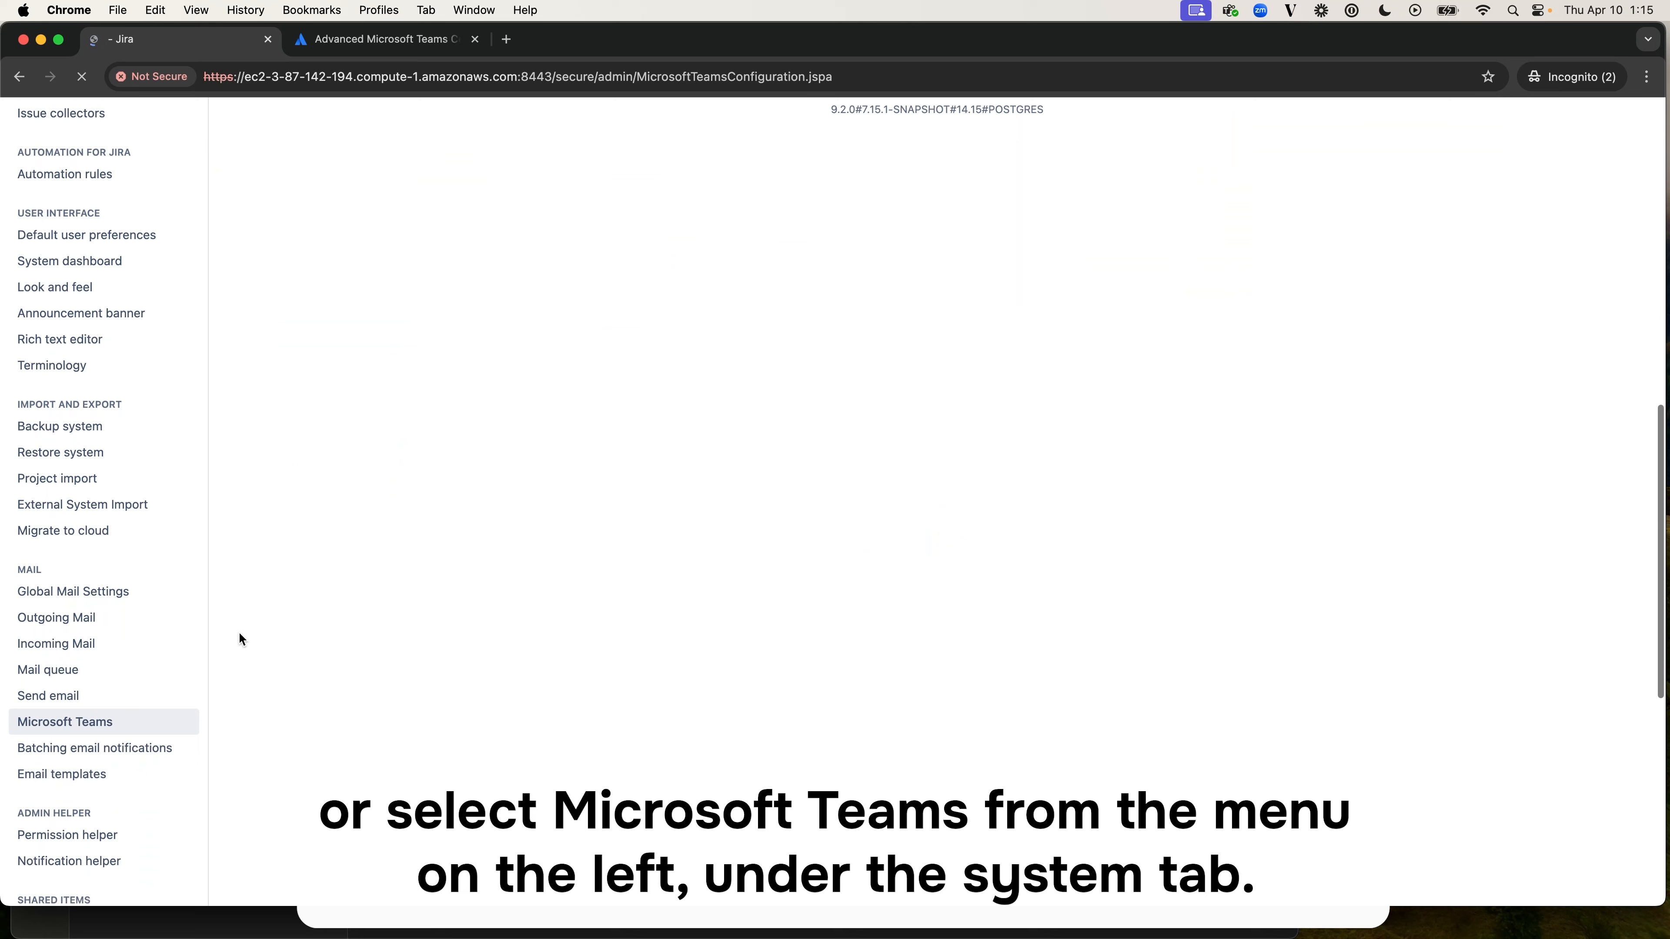
pyautogui.click(126, 724)
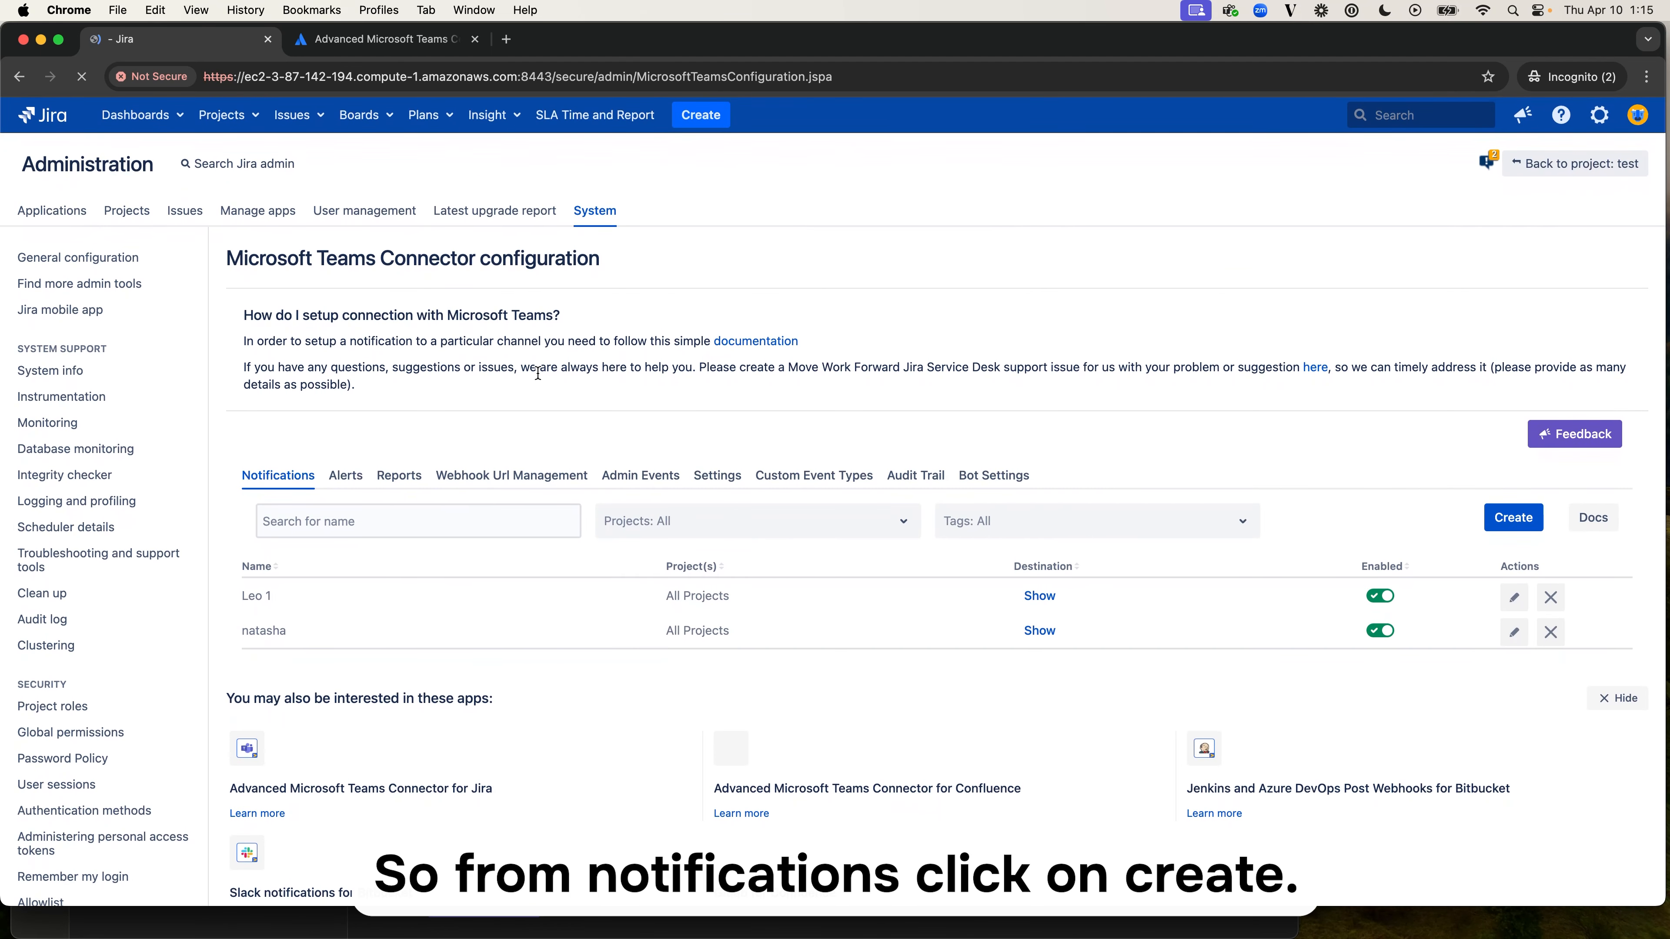
# - Start a new notification rule and name it "Suitable name"
pyautogui.click(1510, 519)
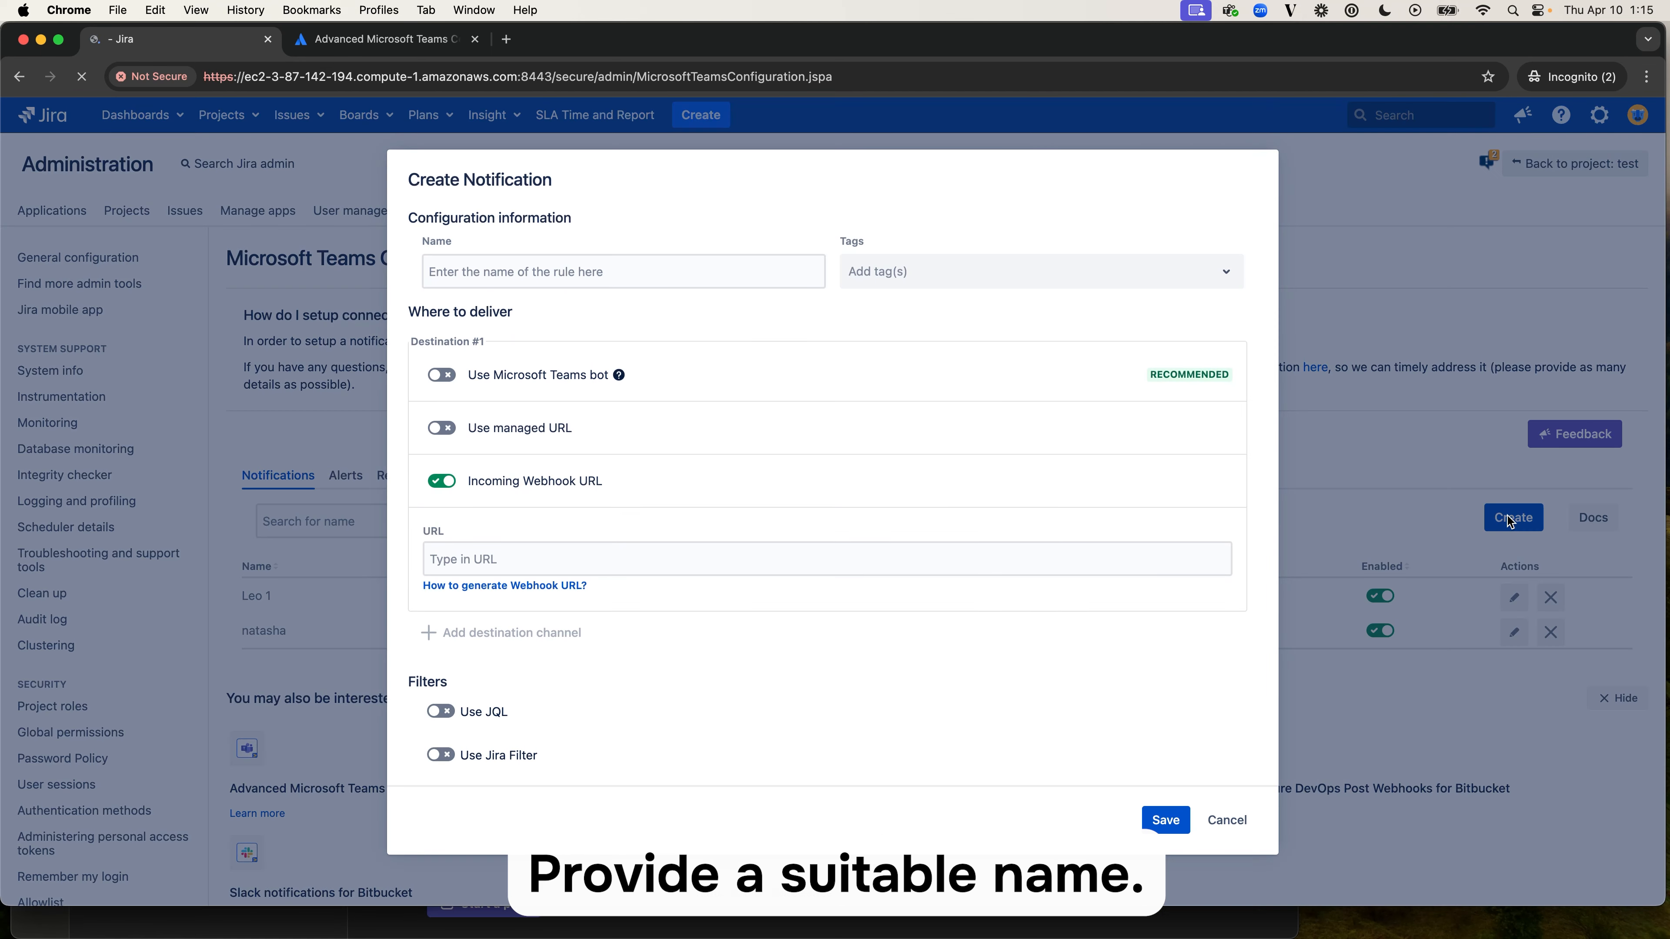
pyautogui.click(737, 274)
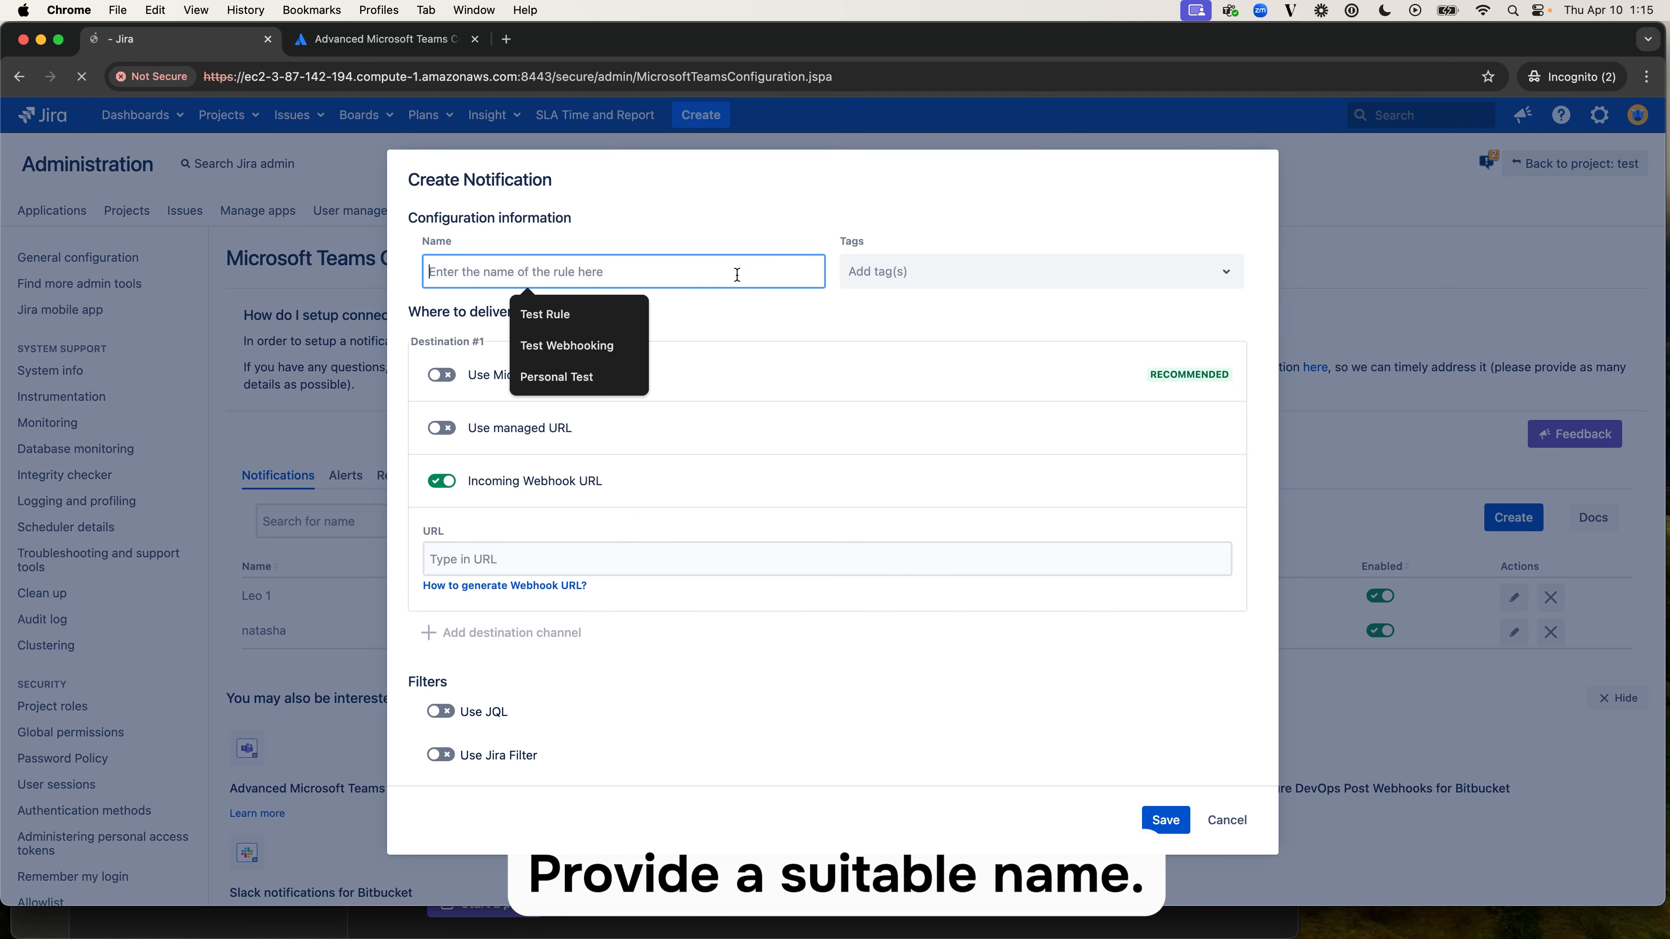
pyautogui.write('Suitab')
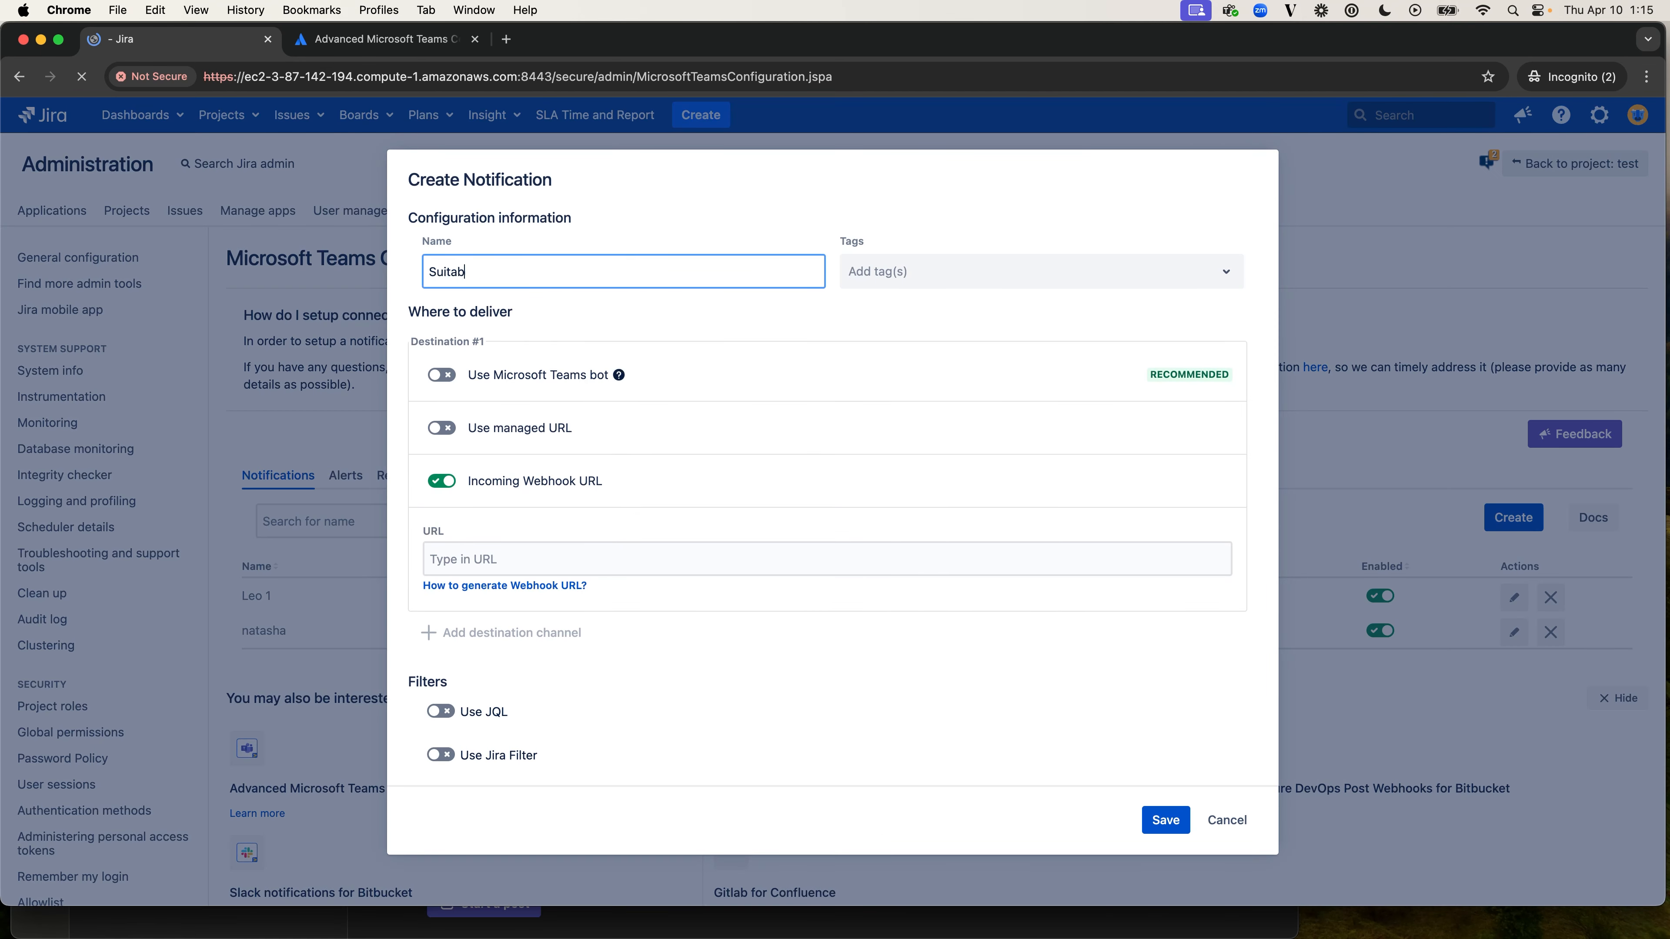
pyautogui.write('le name')
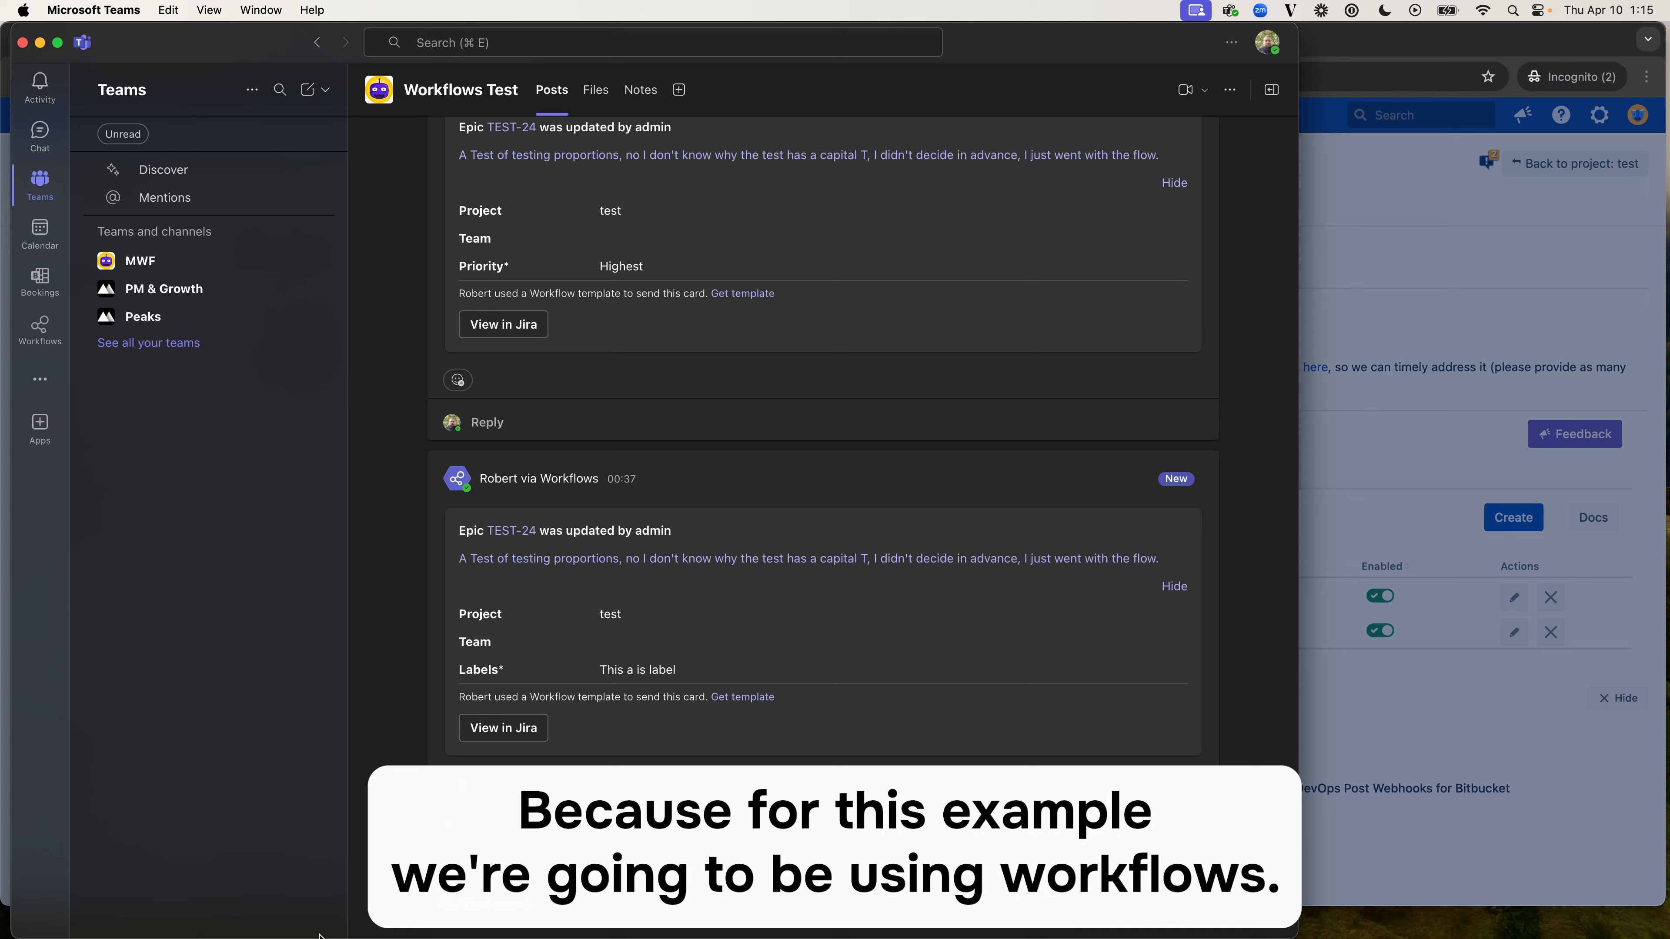
# - Switch to Microsoft Teams and choose the "Post to a channel when a webhook request is received" workflow for the Workflows Test channel
pyautogui.click(553, 922)
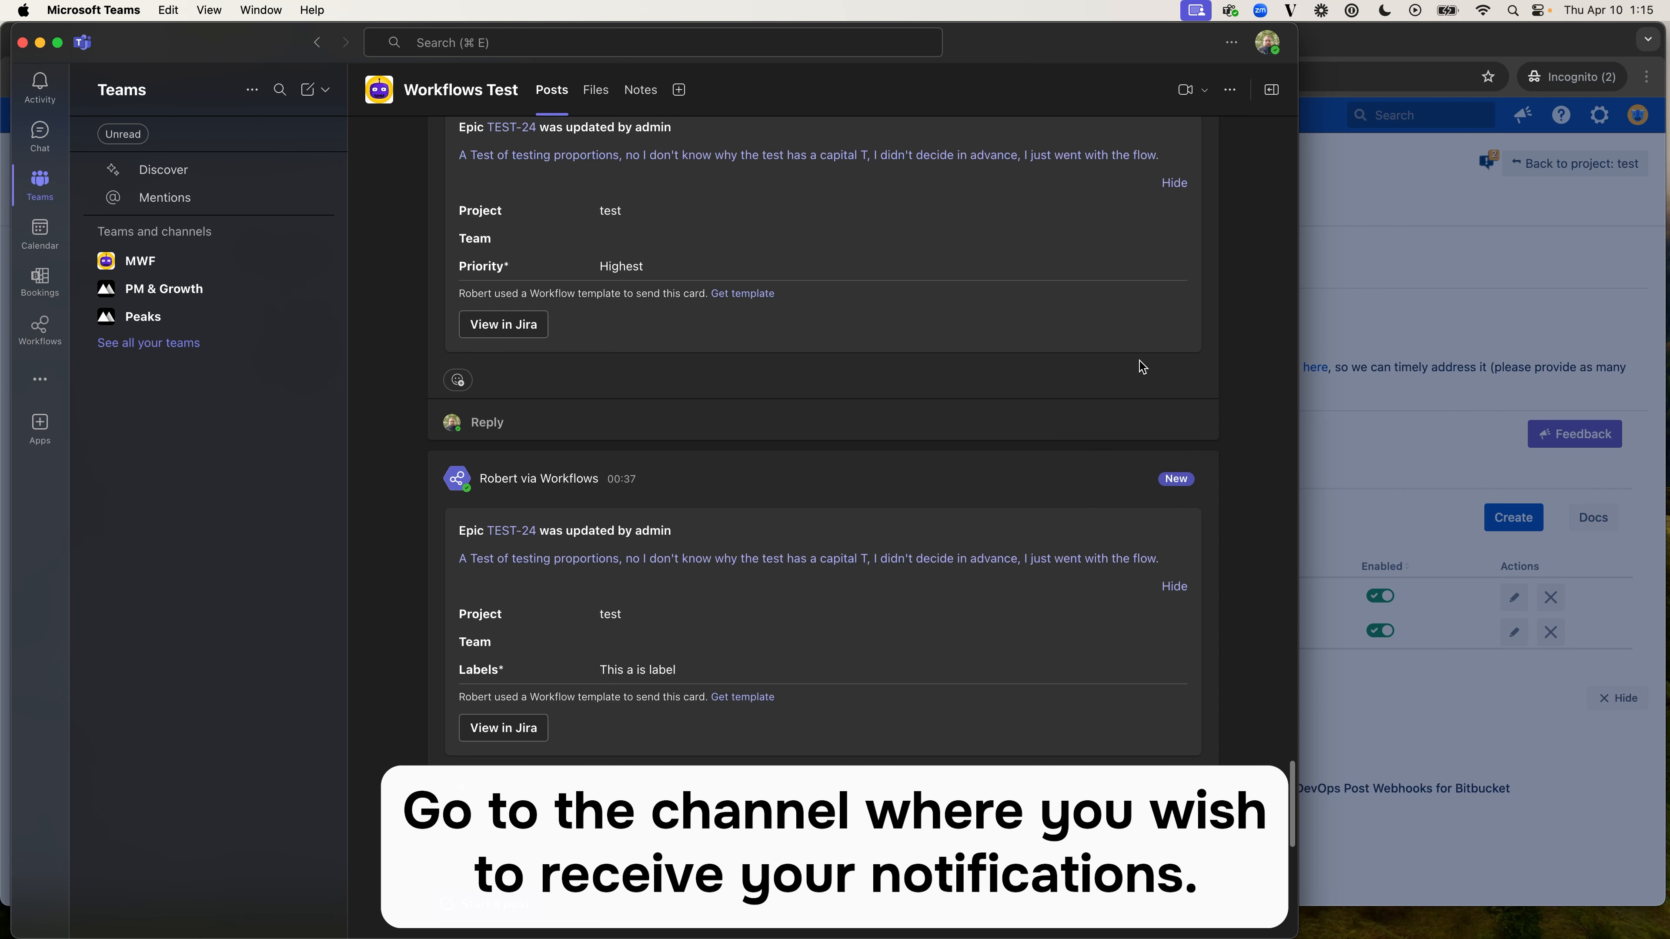
pyautogui.click(1235, 94)
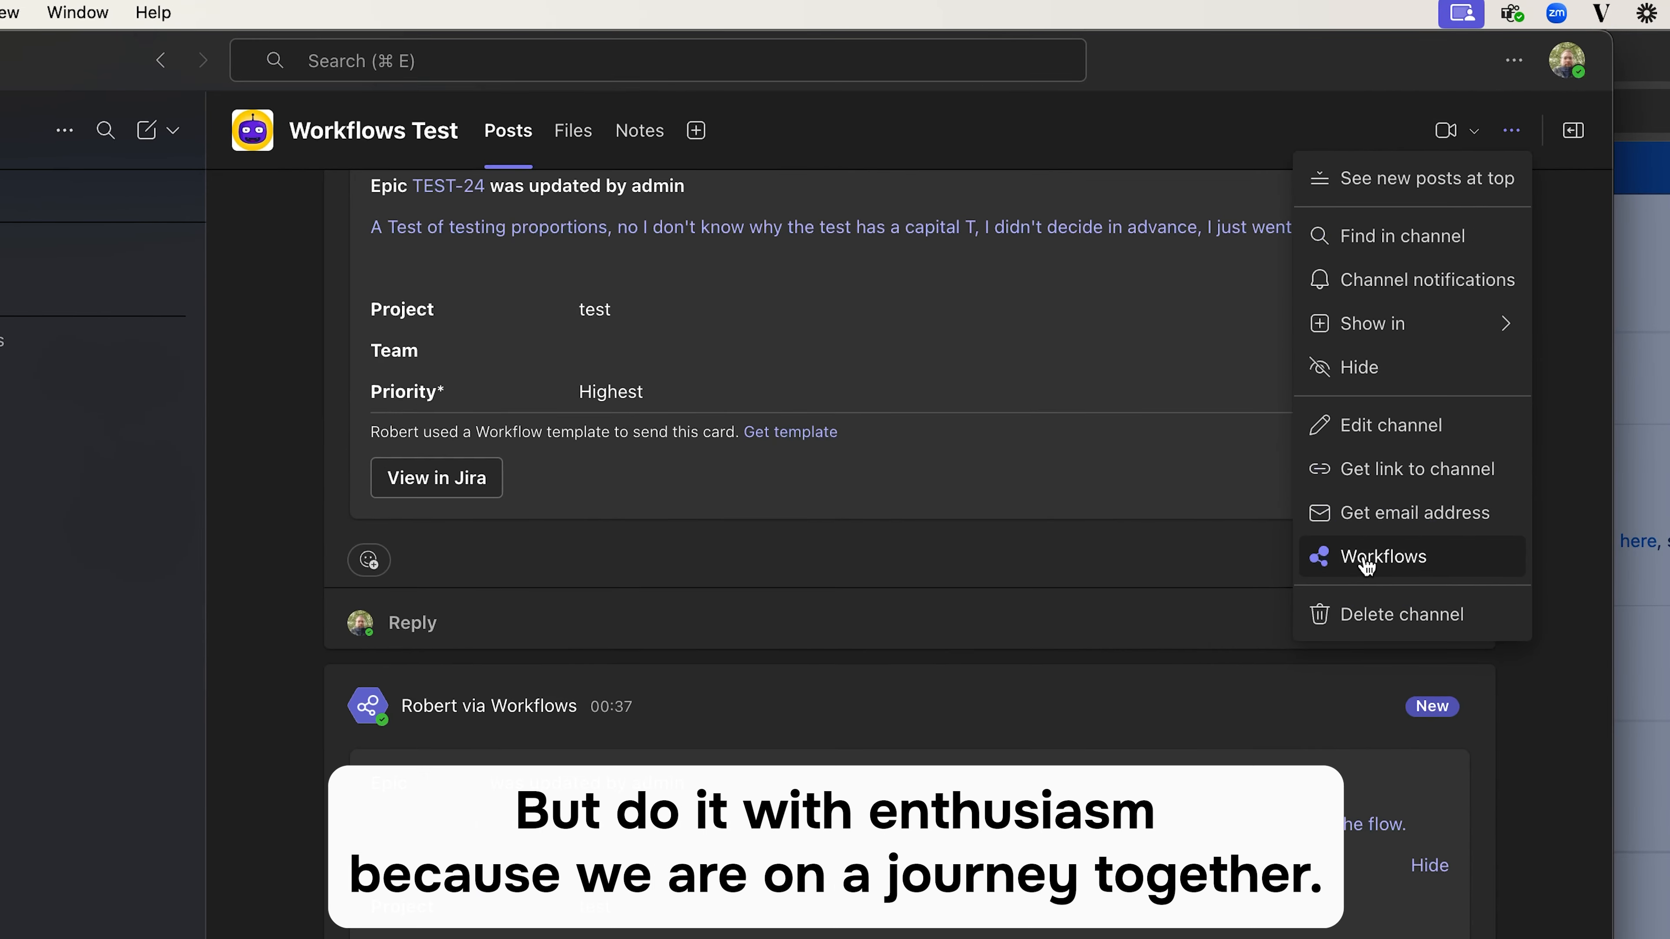
pyautogui.click(1368, 559)
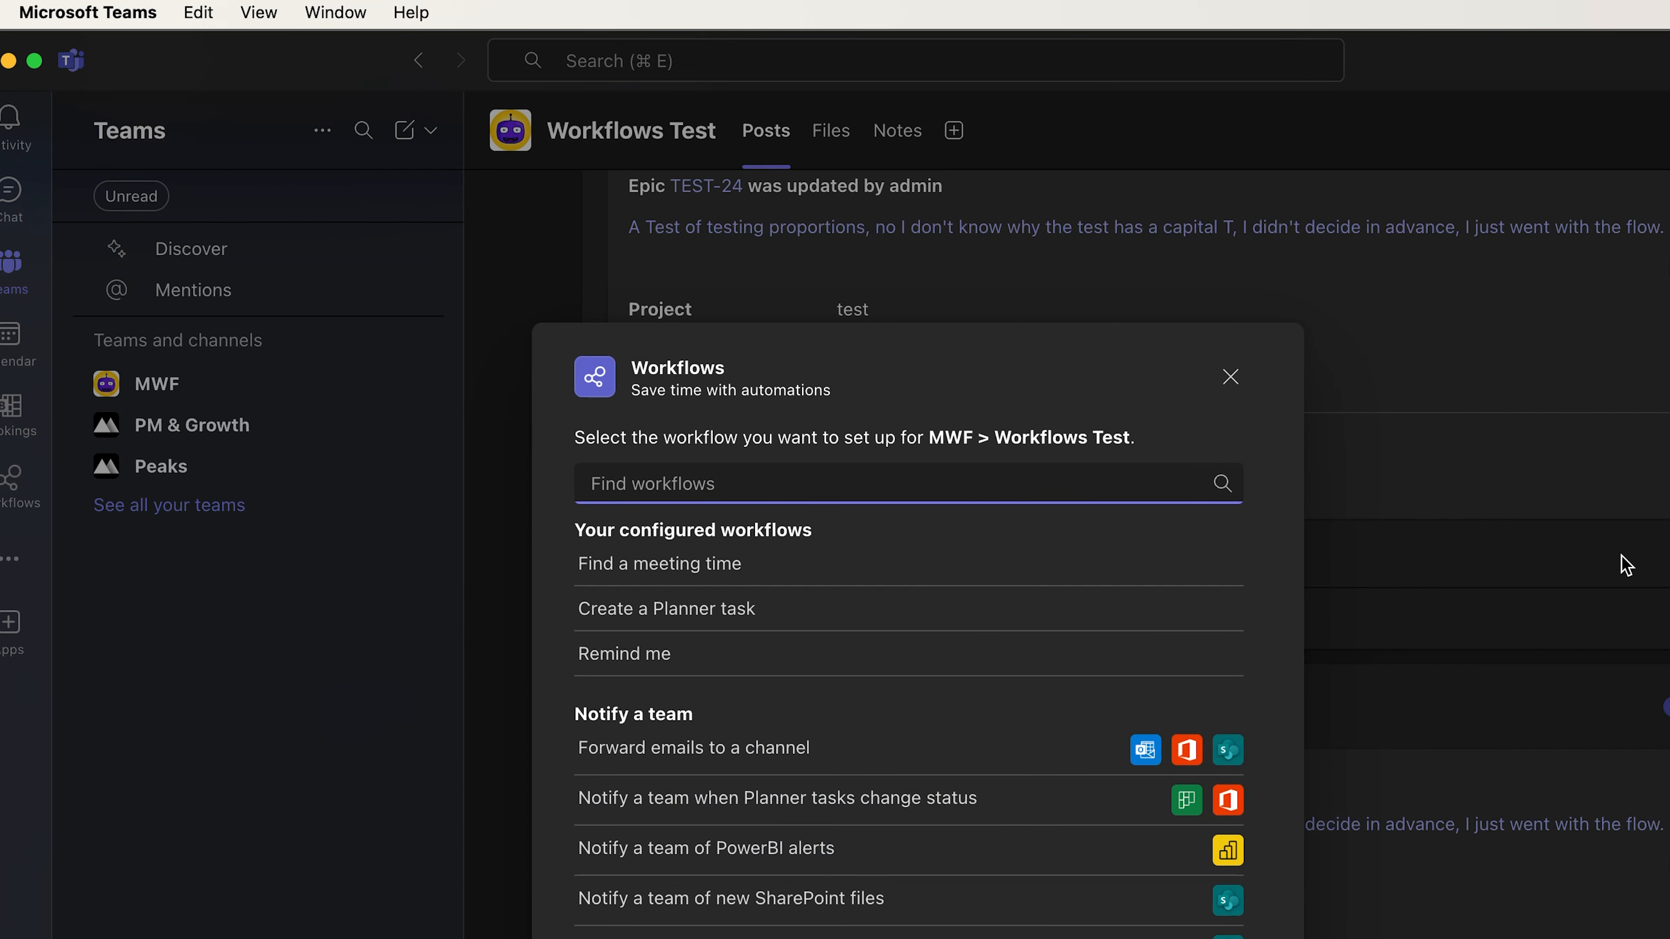
pyautogui.scroll(-2, 915, 777)
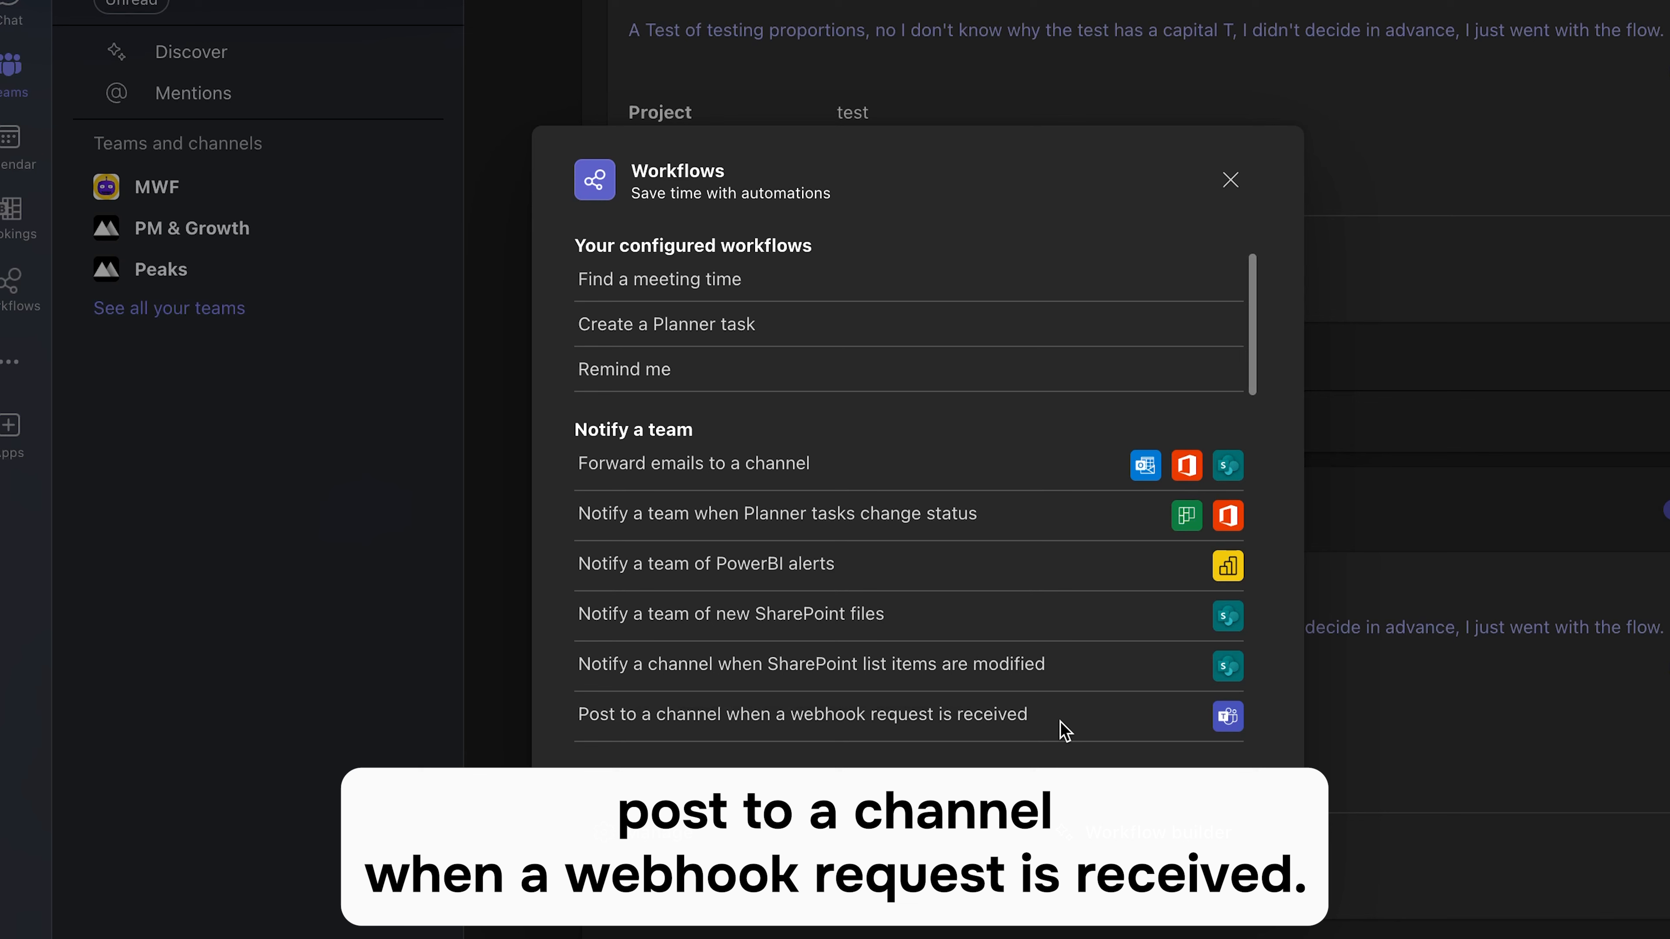
pyautogui.click(1021, 729)
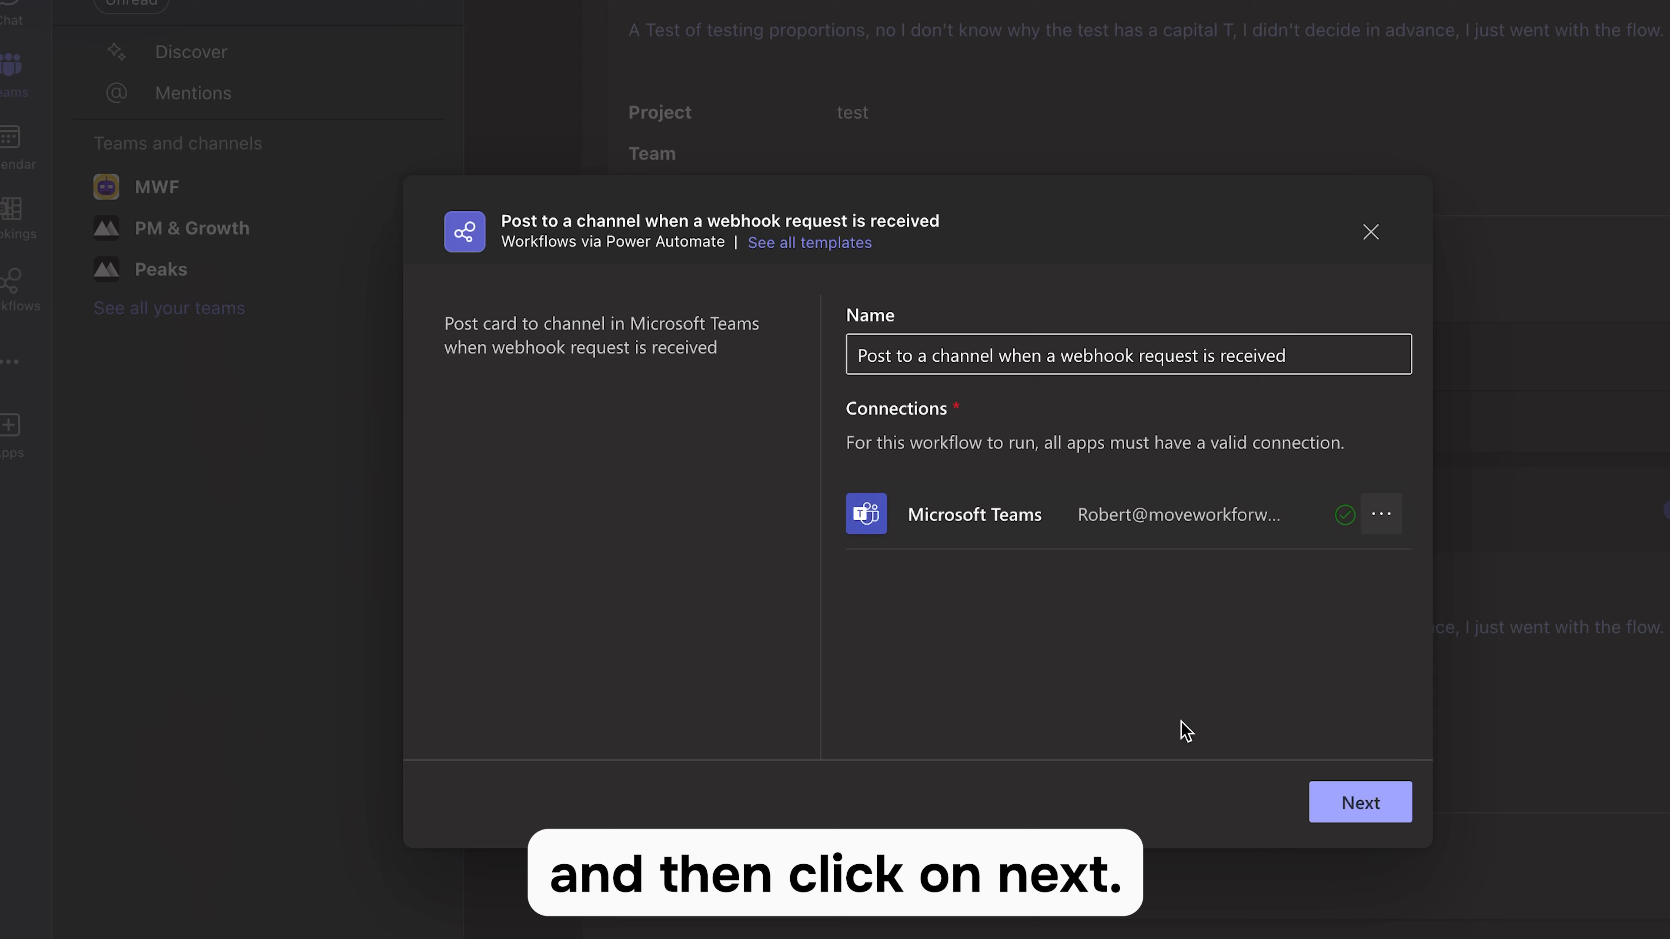
# - Add the webhook workflow to the MWF team's Workflows Test channel and copy its URL
pyautogui.click(1362, 802)
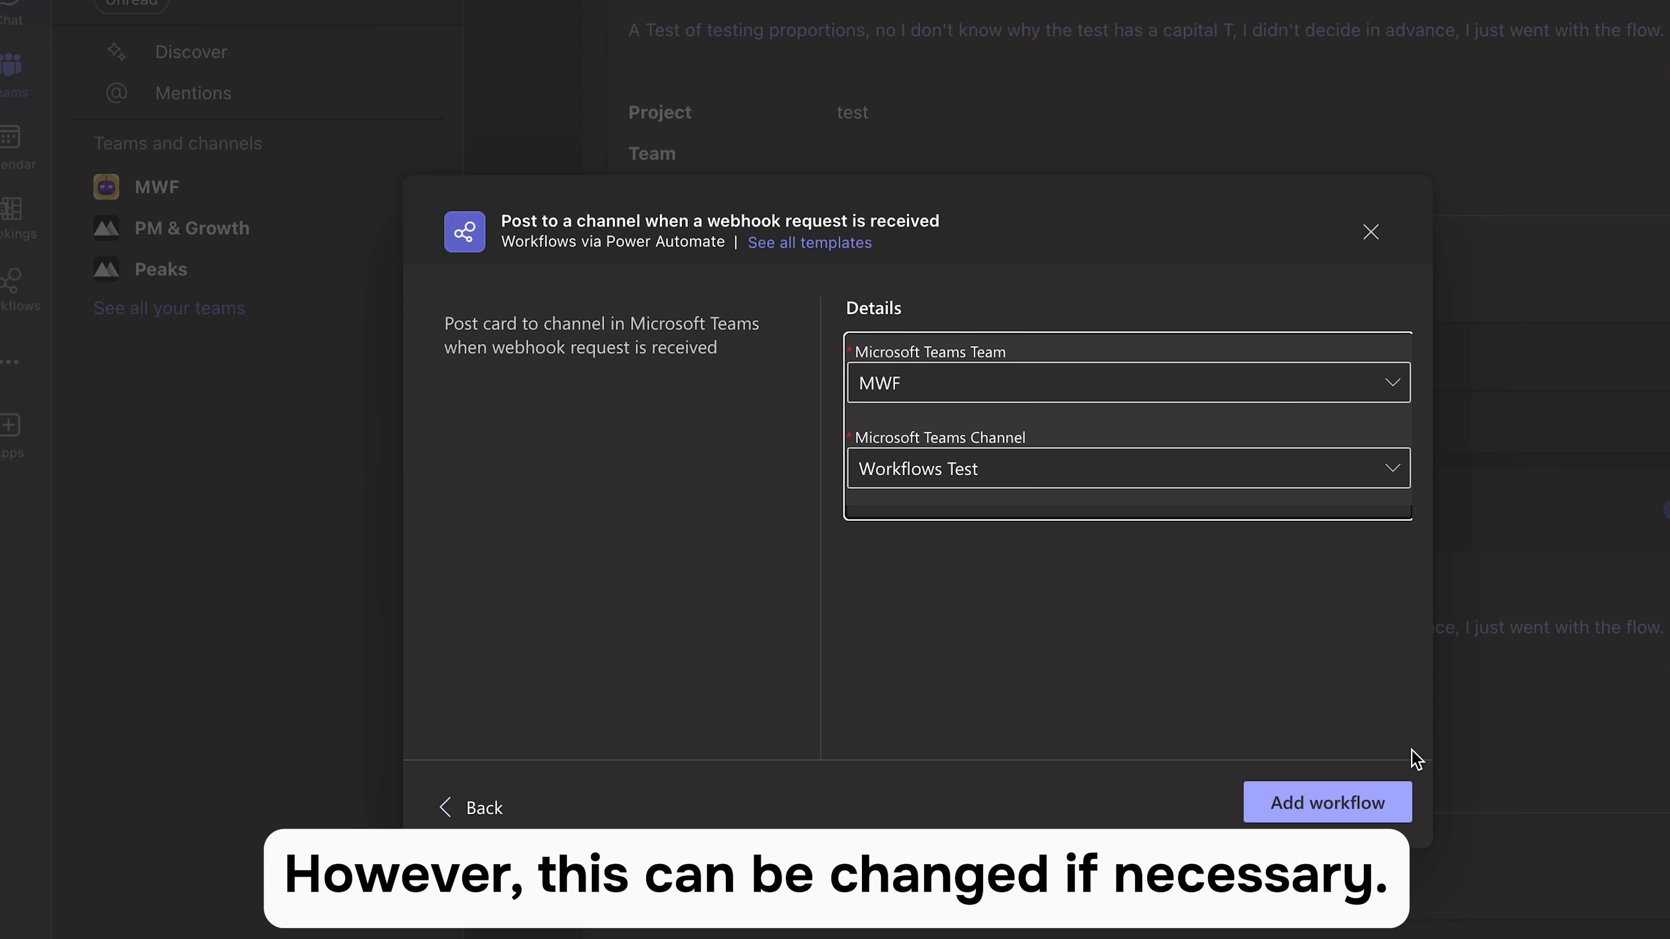
pyautogui.click(1344, 814)
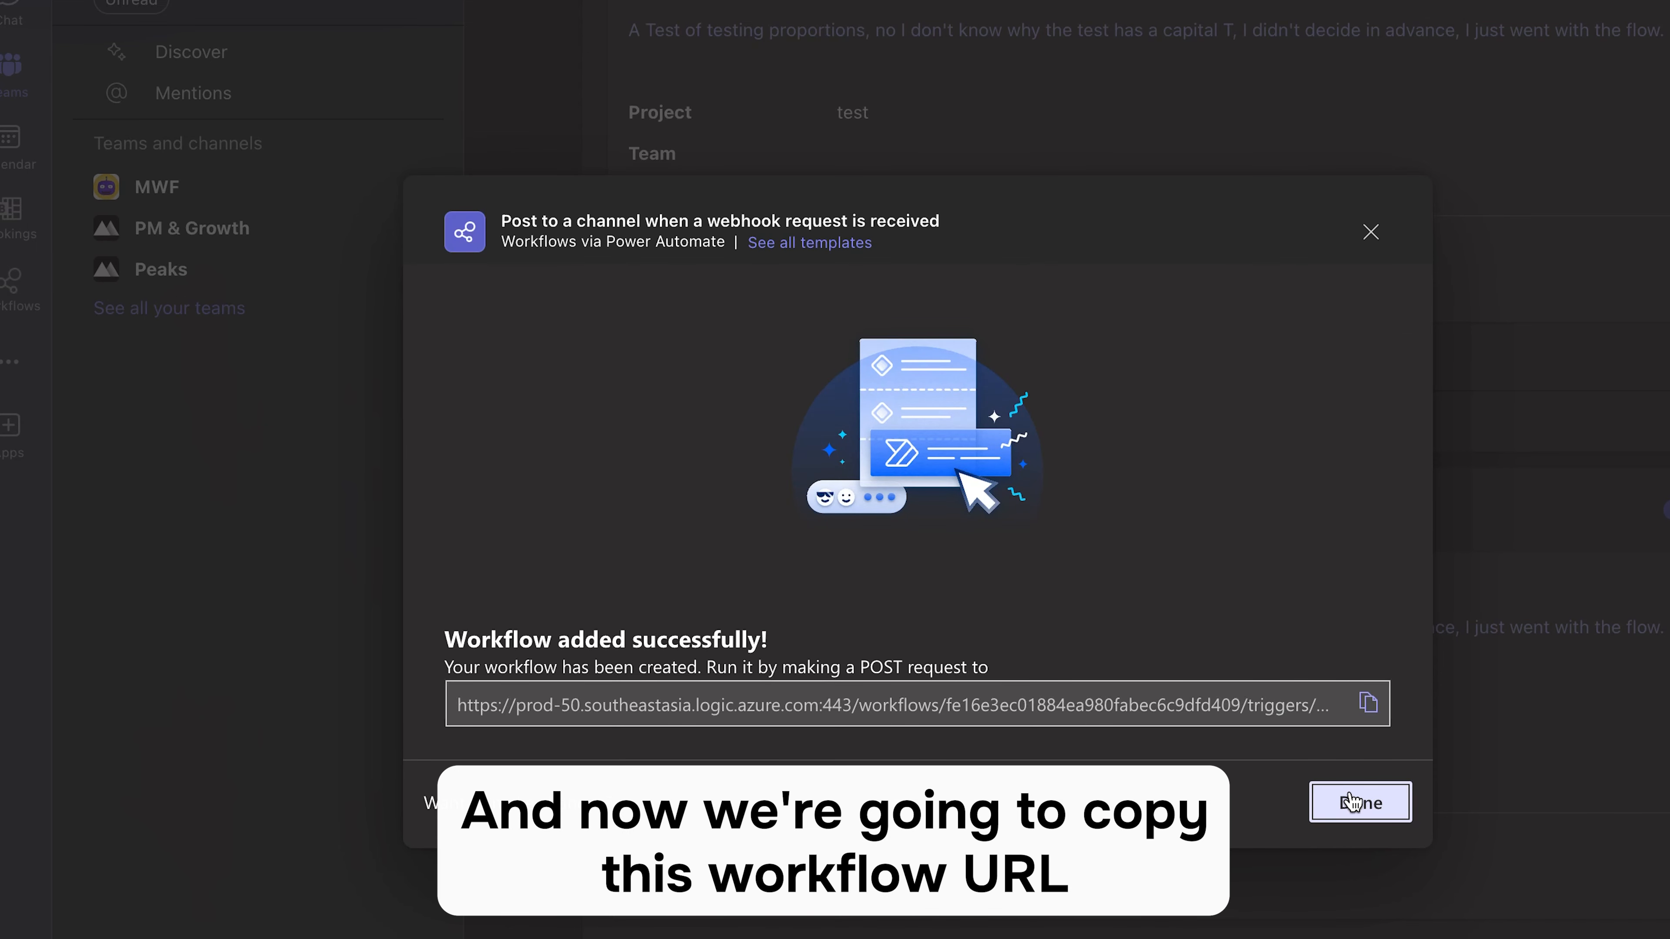
pyautogui.click(1368, 710)
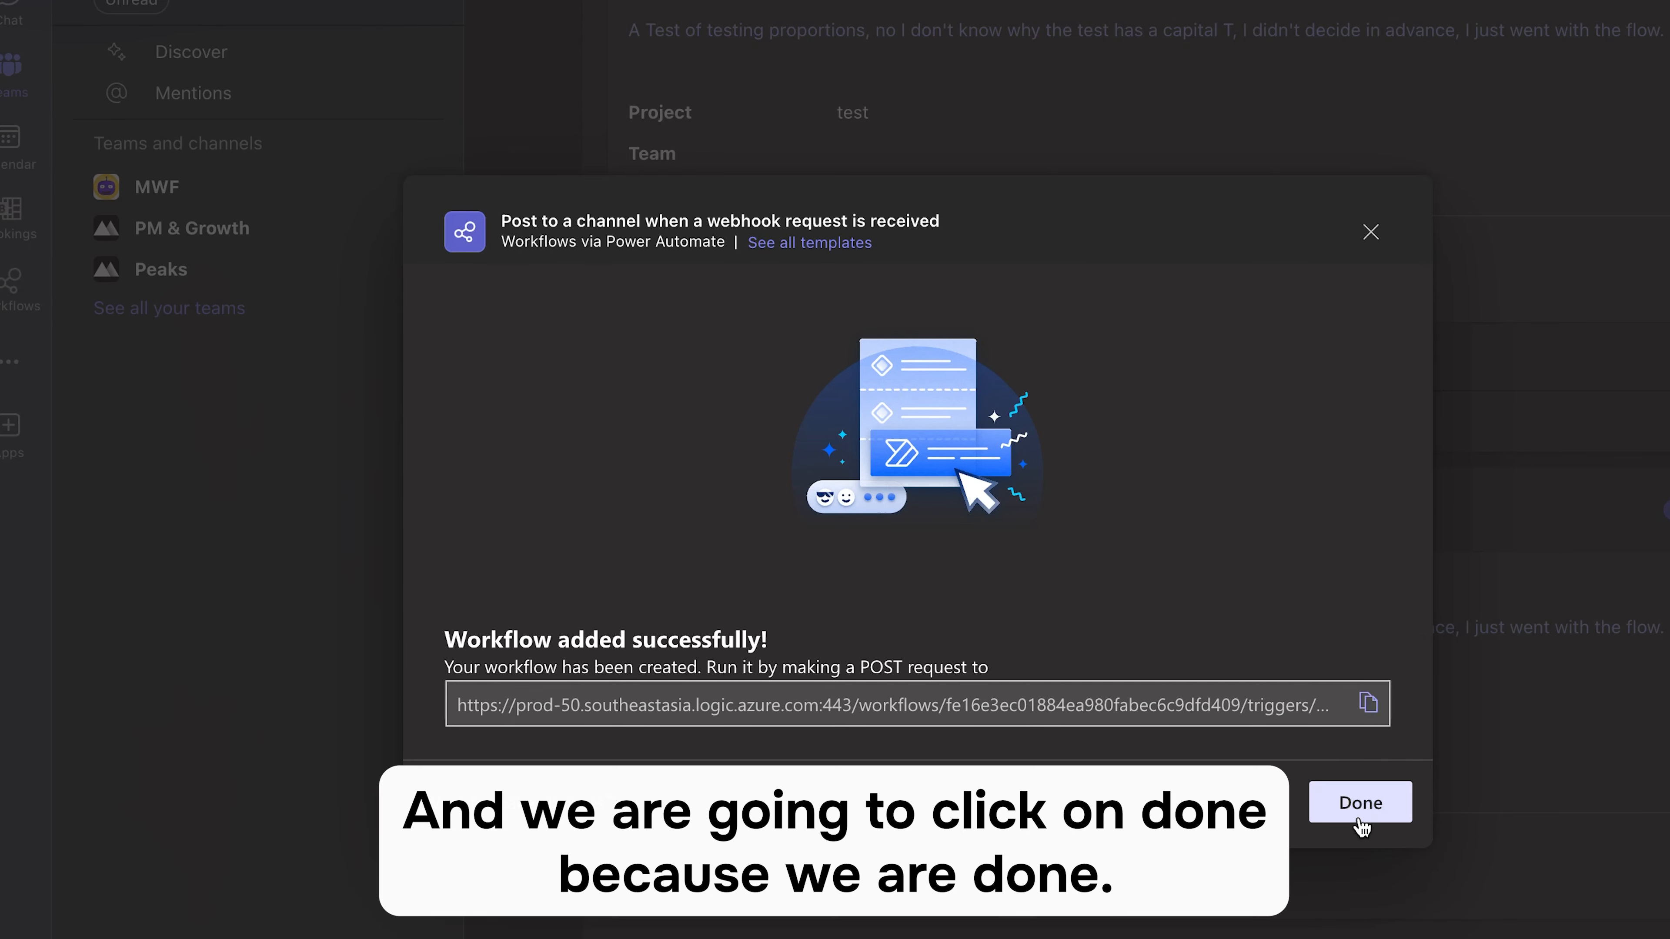
pyautogui.click(1359, 802)
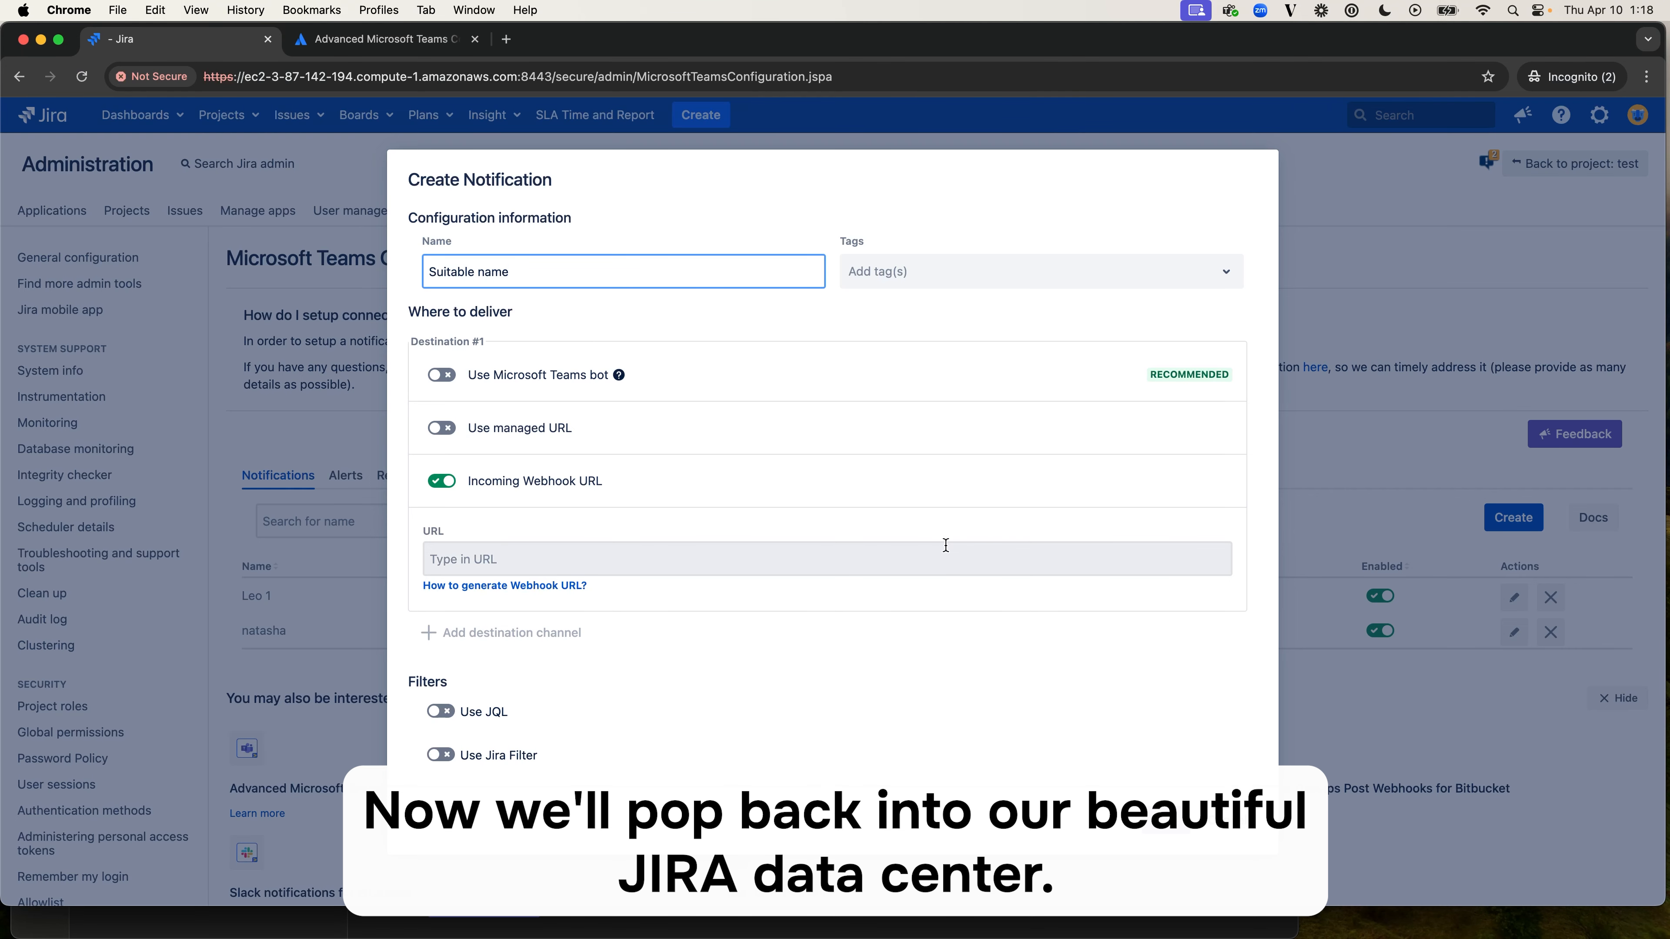
# - Back in Jira, keep Incoming Webhook URL enabled as the destination and paste the copied workflow URL into its URL field
pyautogui.click(438, 482)
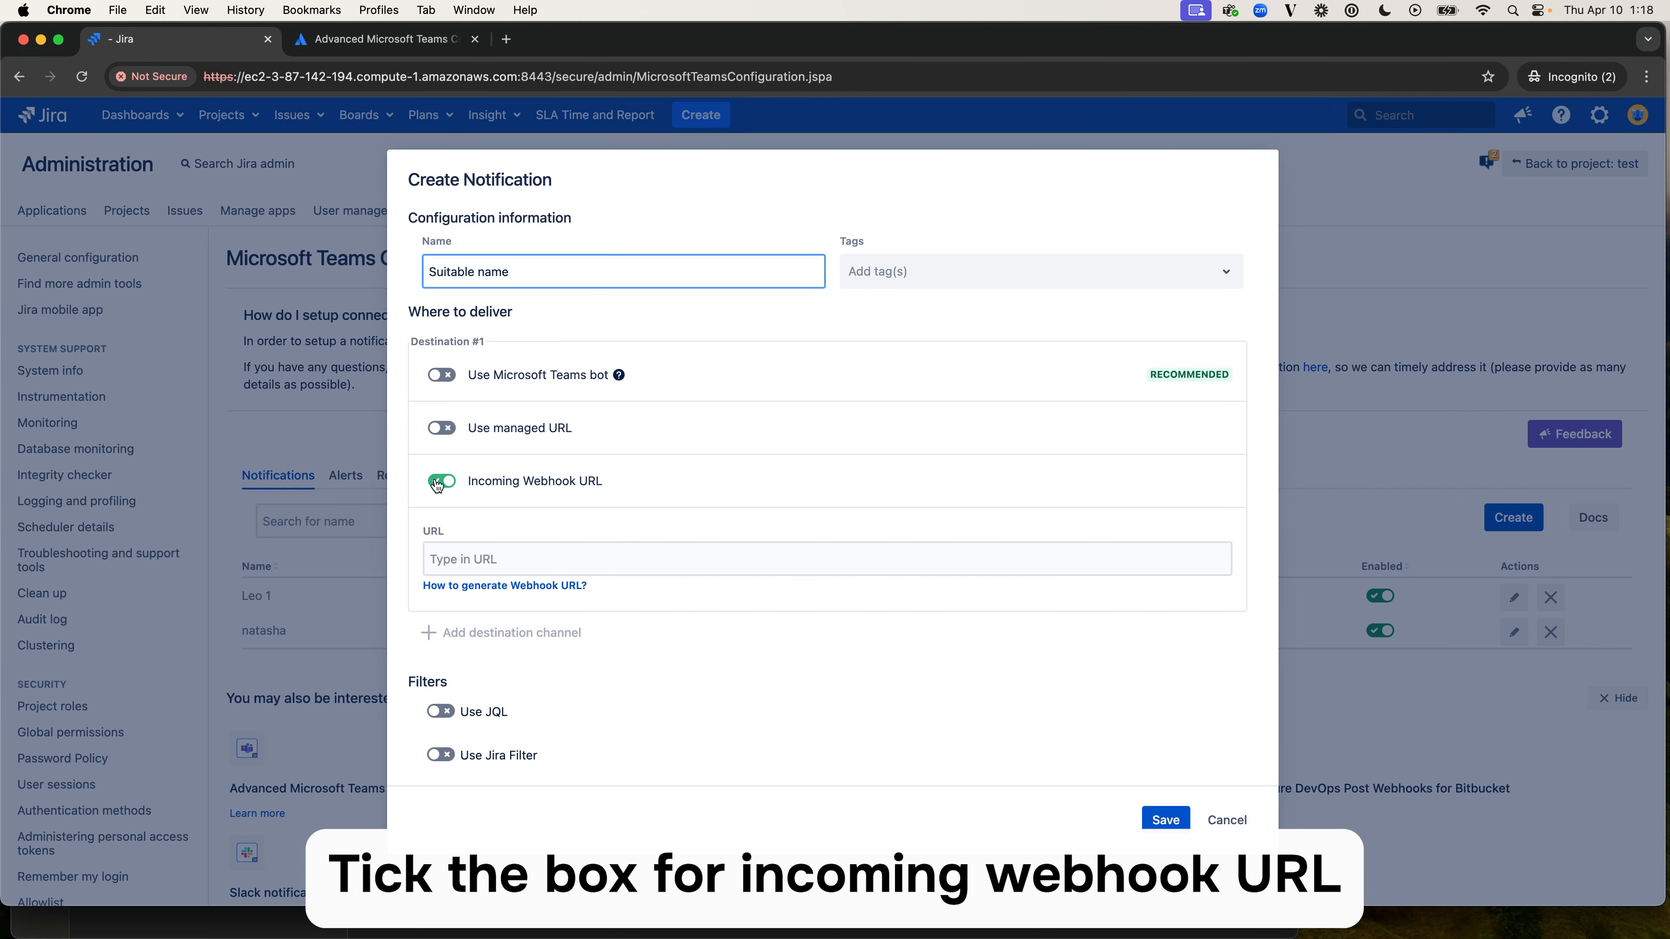
pyautogui.click(438, 483)
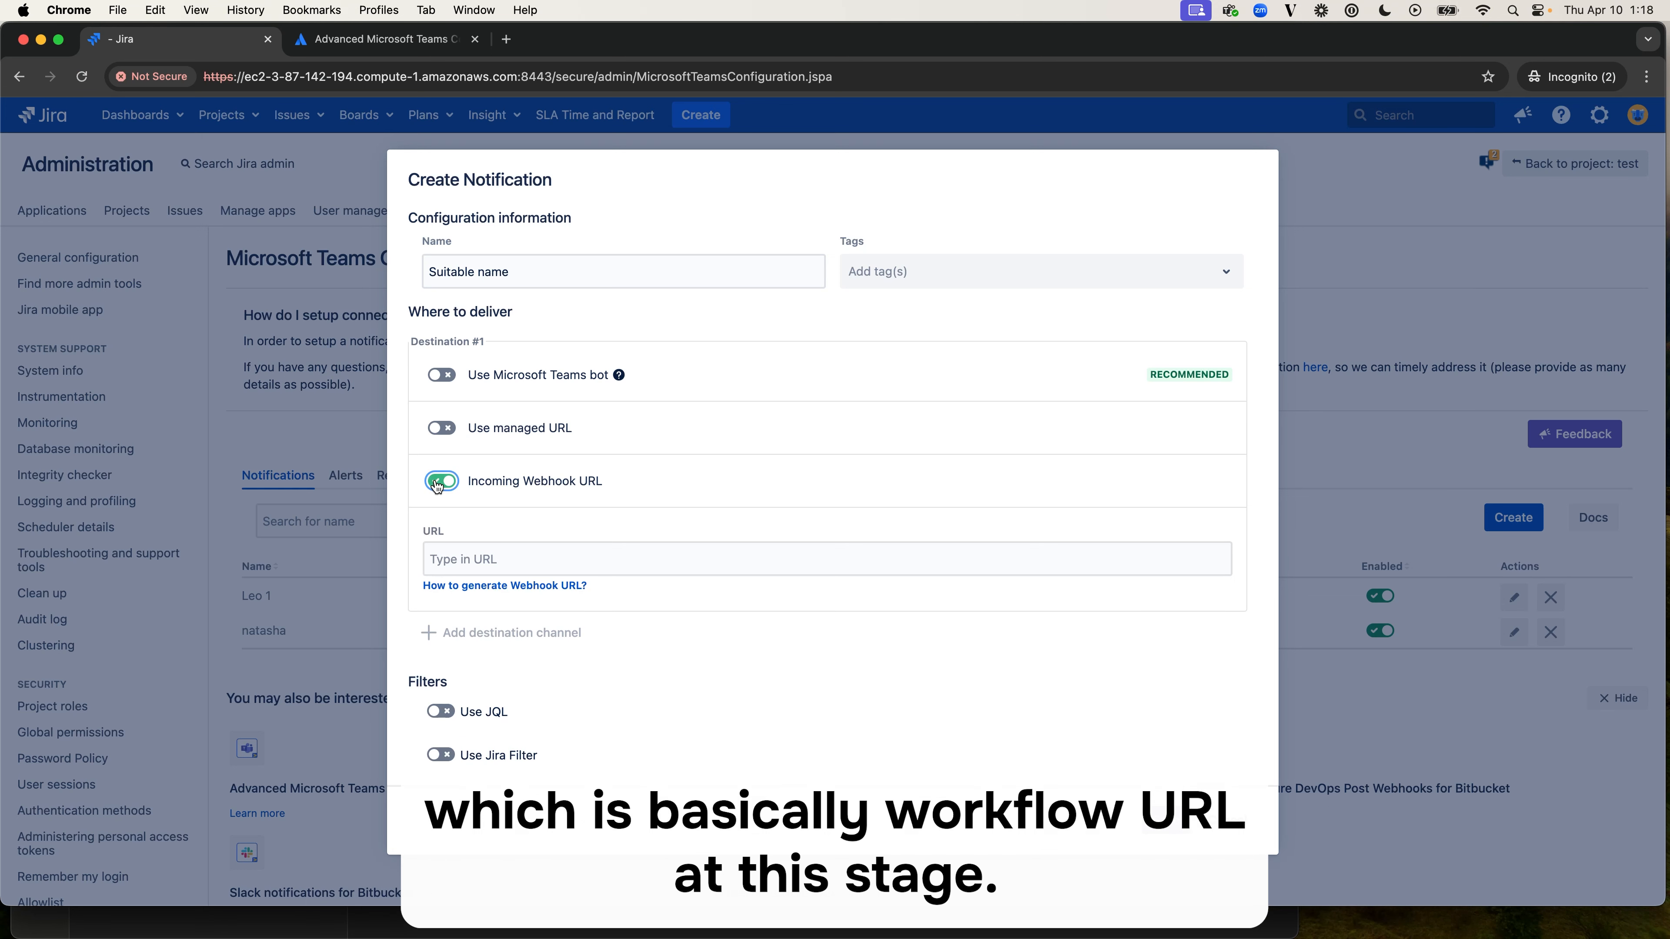
pyautogui.click(526, 558)
pyautogui.press('super+v')
# - Examine the list of events that can trigger the notification without changing the selection
pyautogui.scroll(-5, 766, 651)
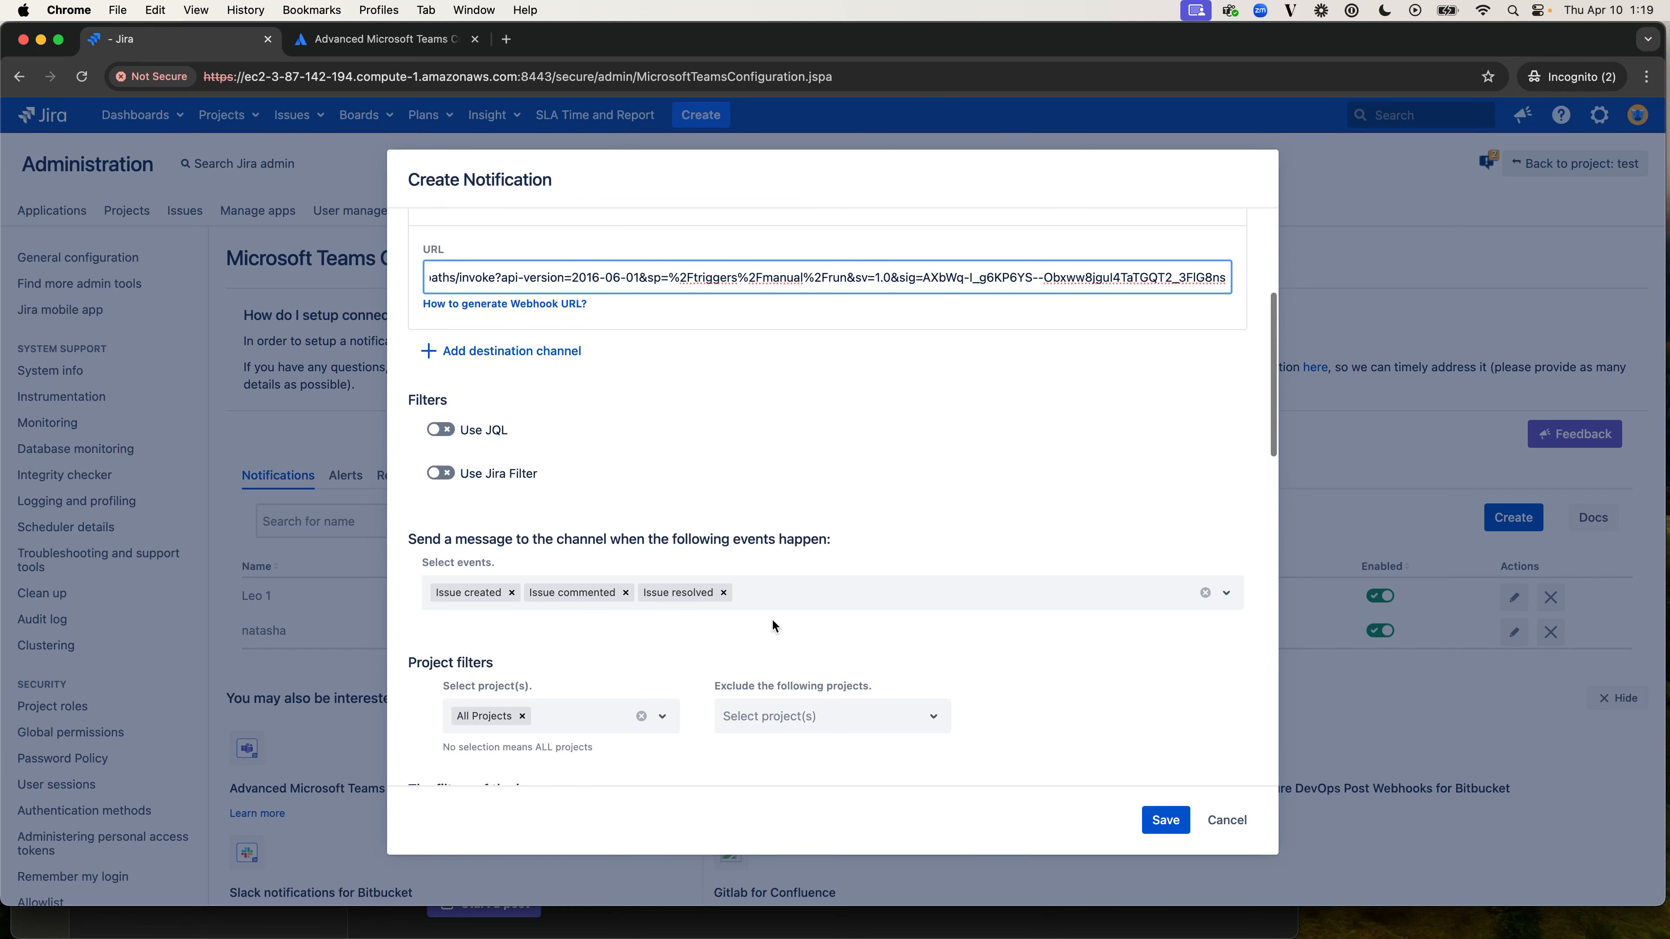
pyautogui.scroll(-3, 782, 616)
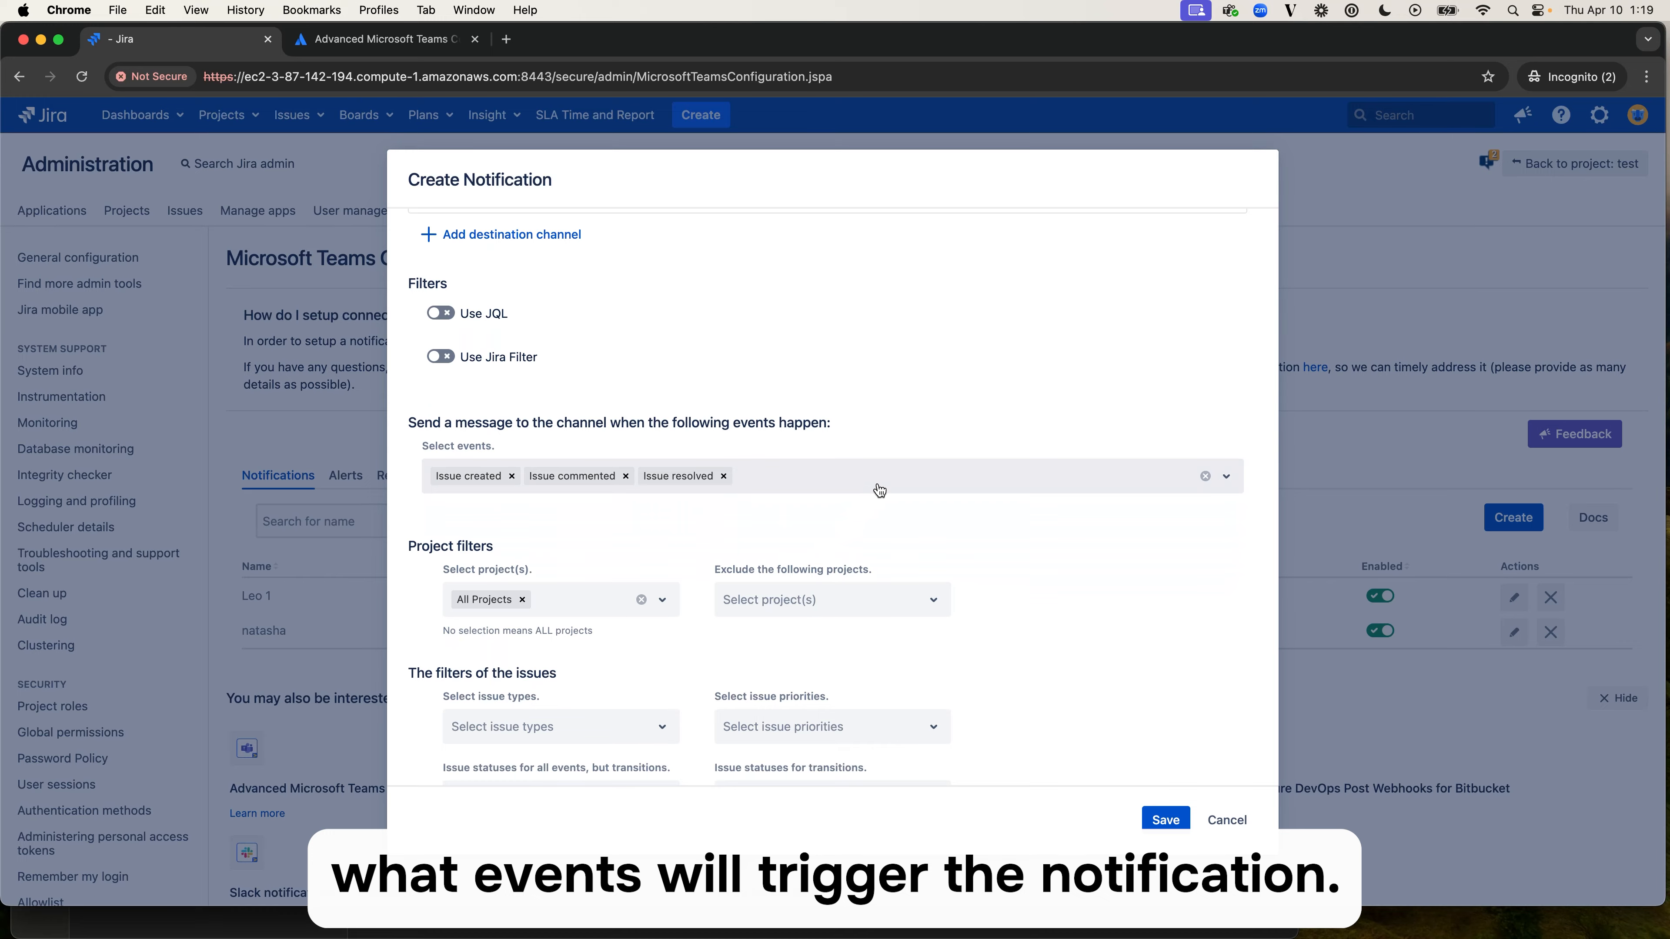
pyautogui.click(894, 438)
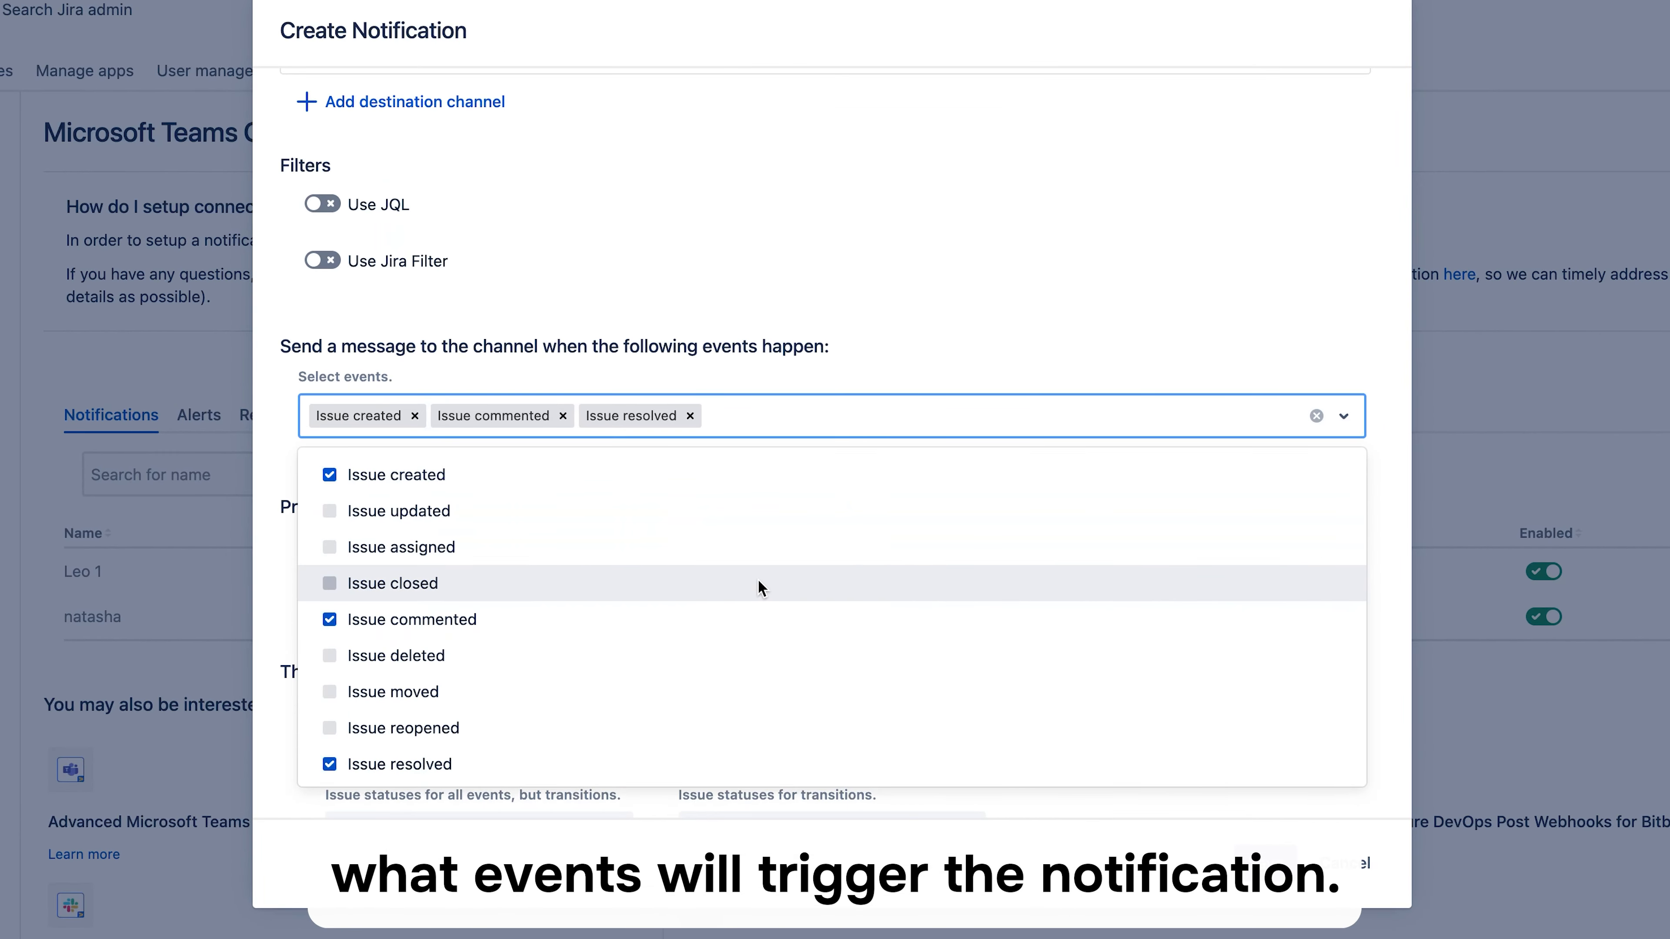
pyautogui.scroll(-3, 758, 586)
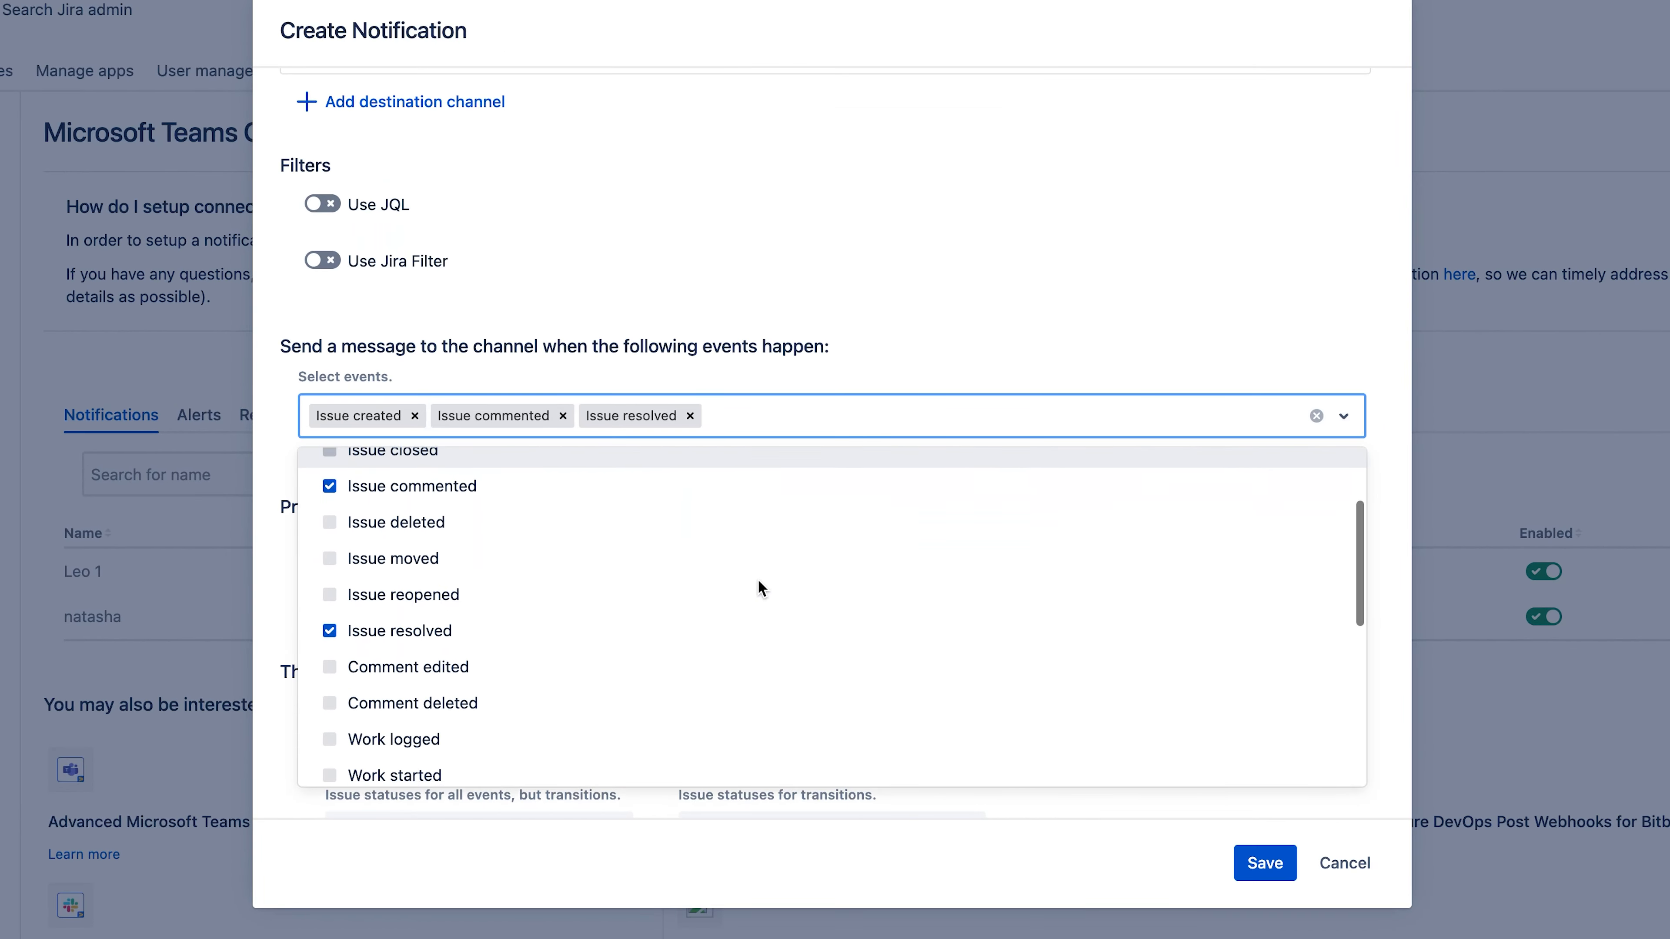
pyautogui.scroll(-5, 759, 581)
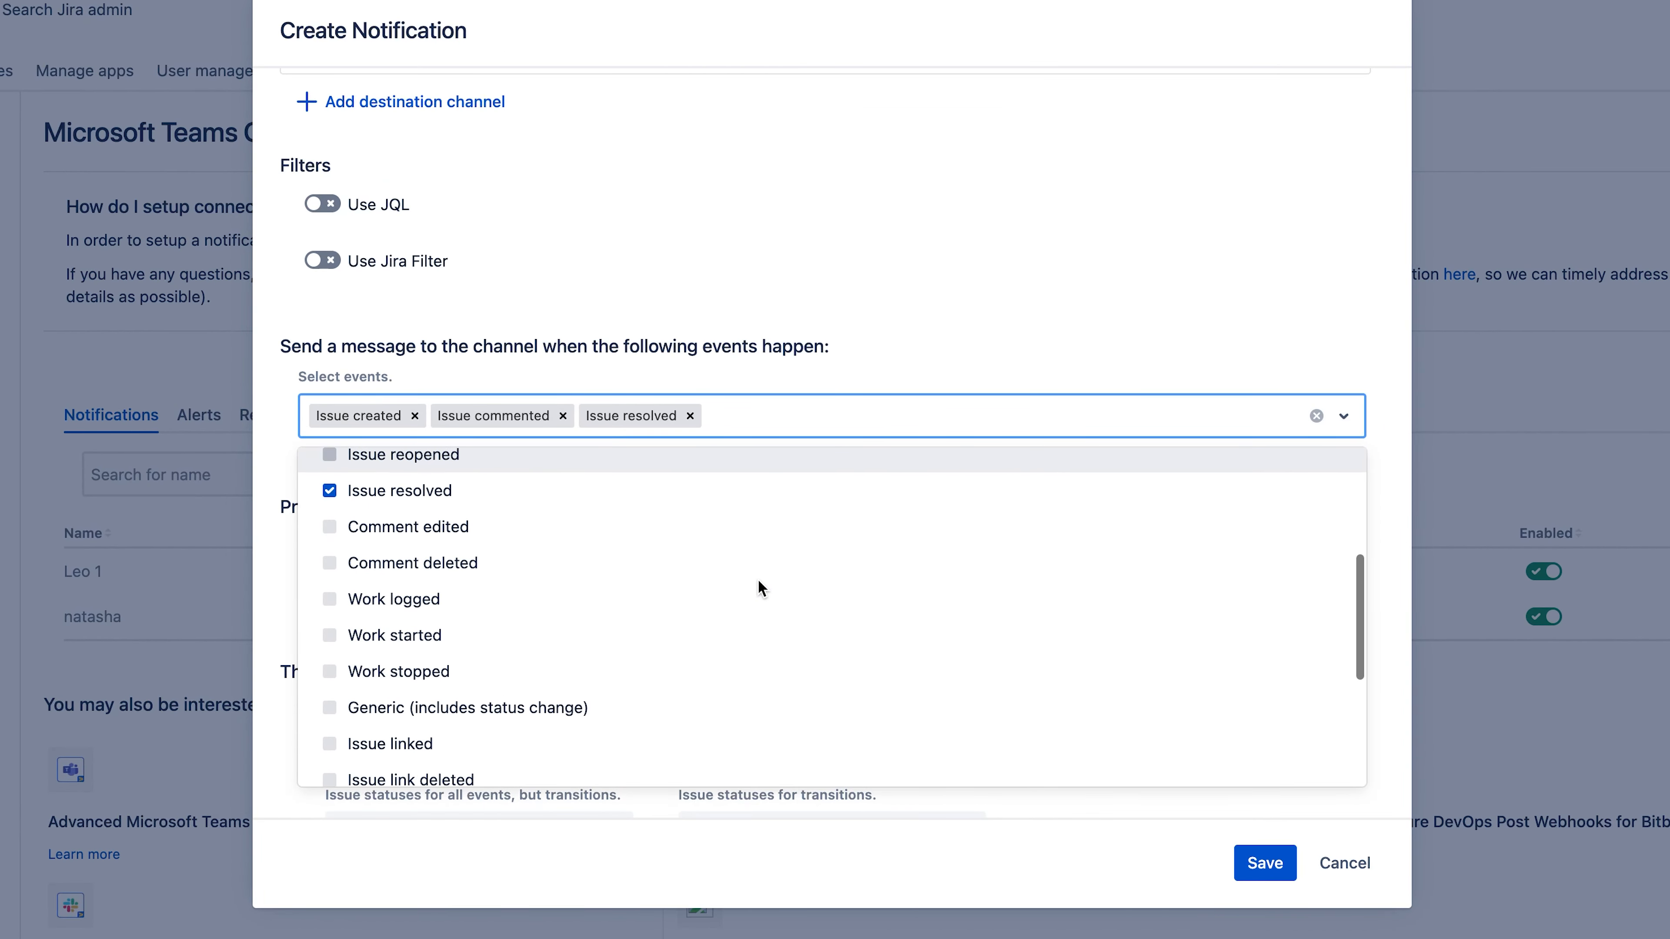
pyautogui.scroll(-5, 758, 578)
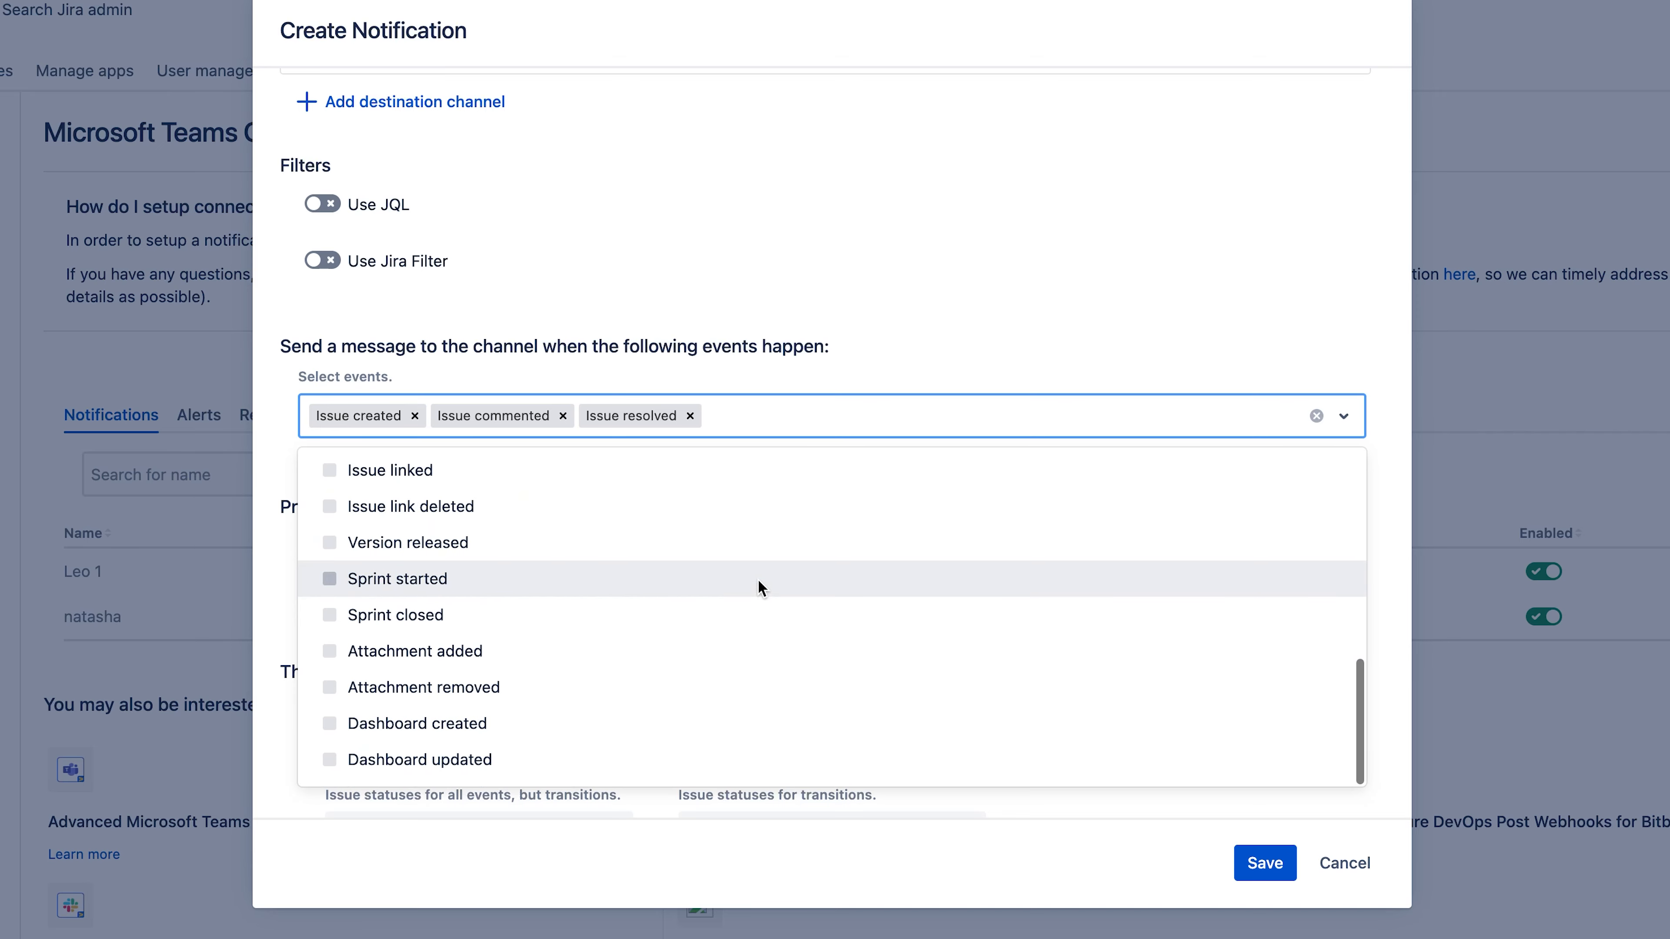
pyautogui.click(1350, 388)
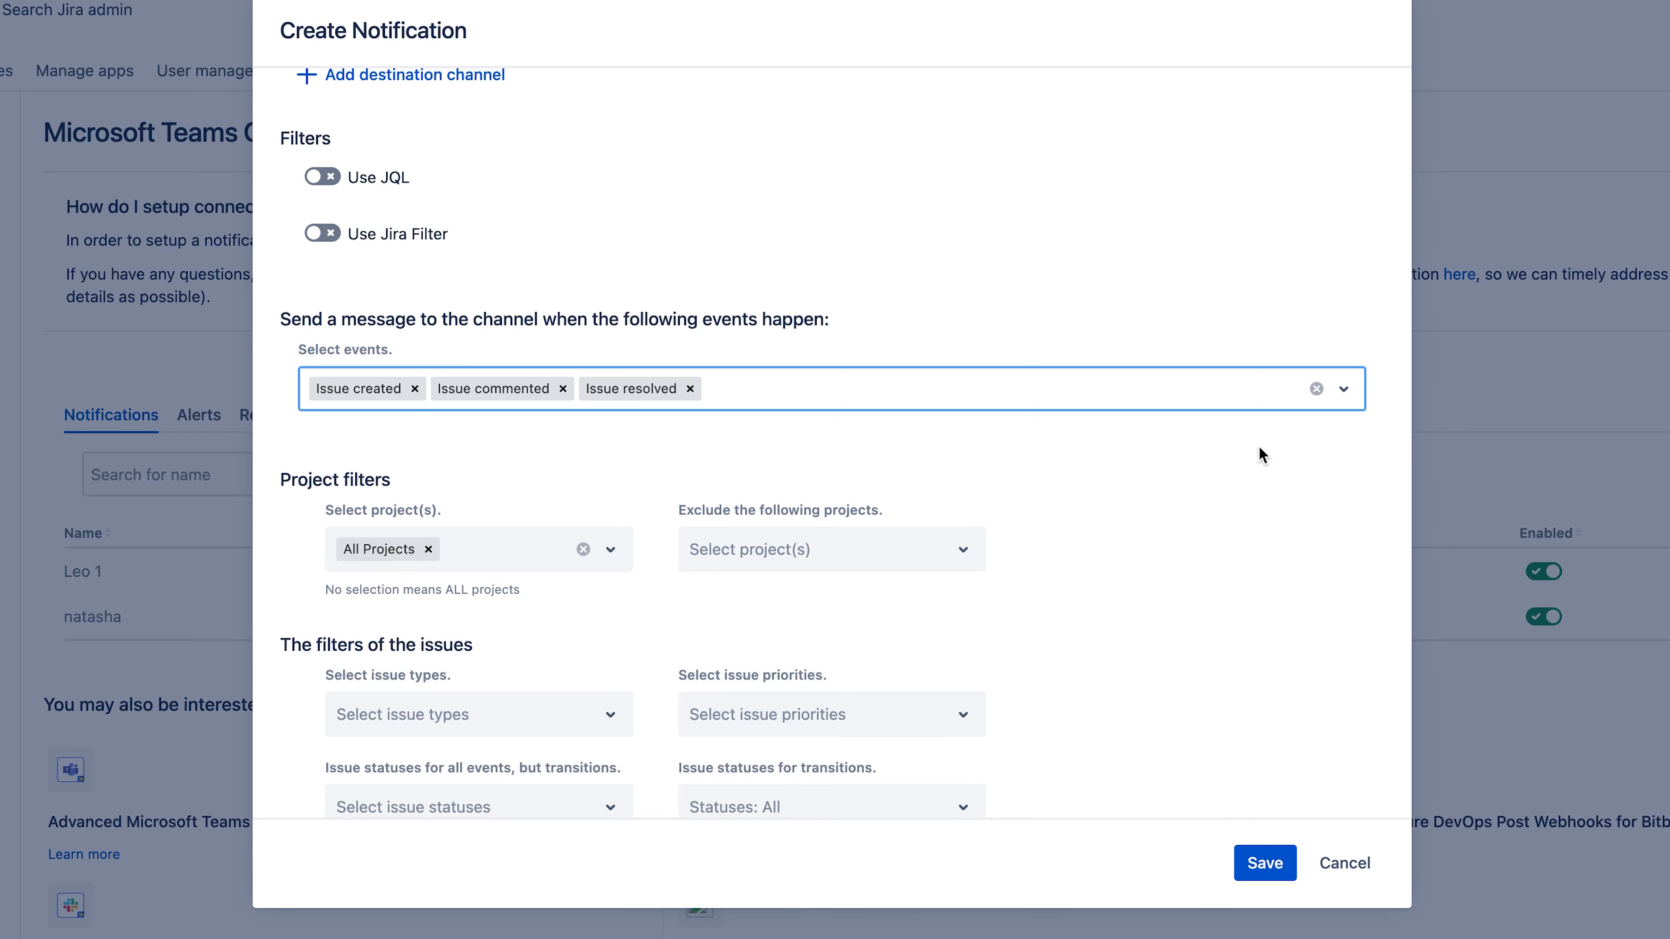
# - Review the rule's project, issue and custom field filters and the fields available for the Microsoft Teams message
pyautogui.scroll(-2, 1259, 448)
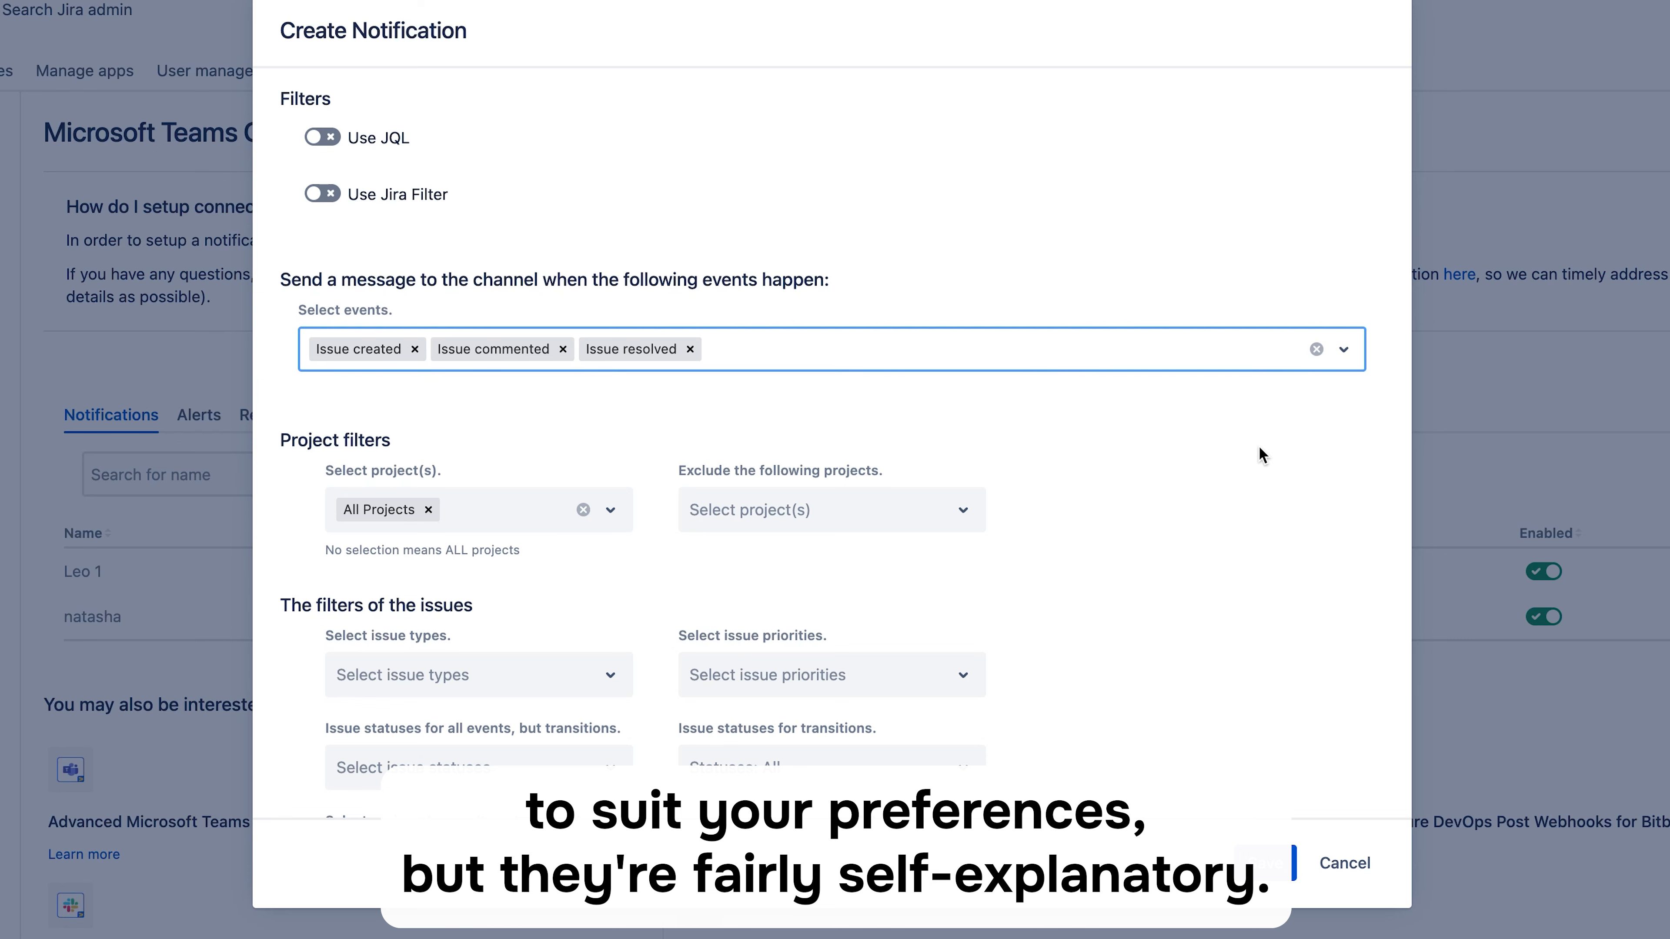
pyautogui.scroll(-5, 1259, 448)
pyautogui.scroll(-10, 1258, 446)
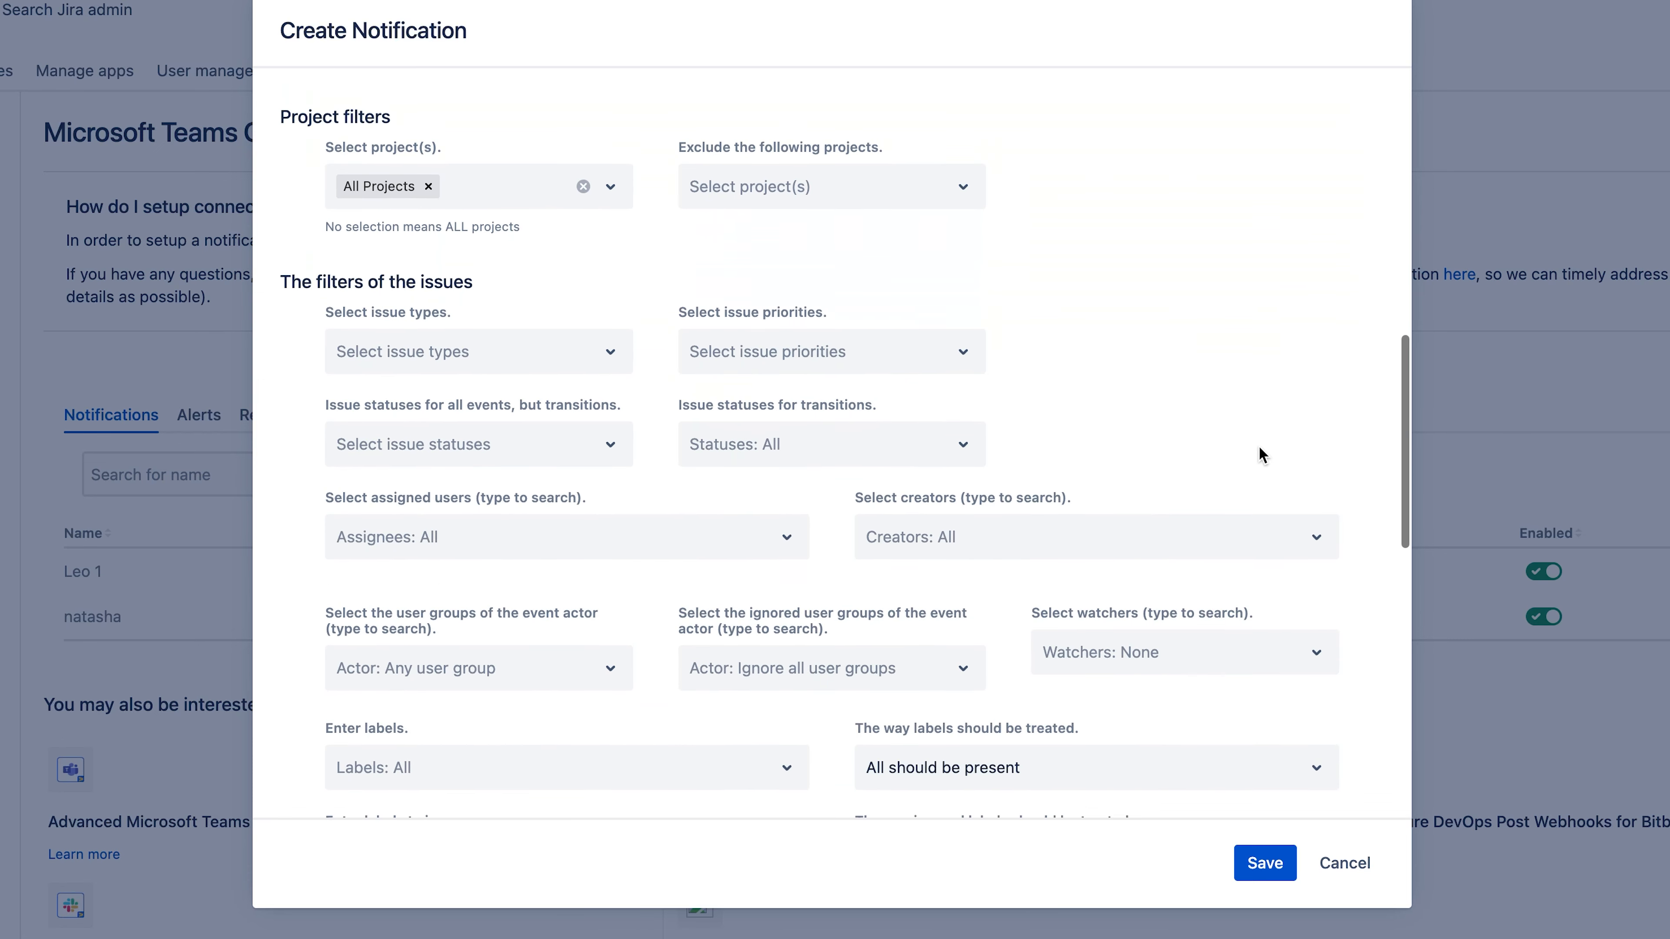
pyautogui.scroll(-10, 1258, 445)
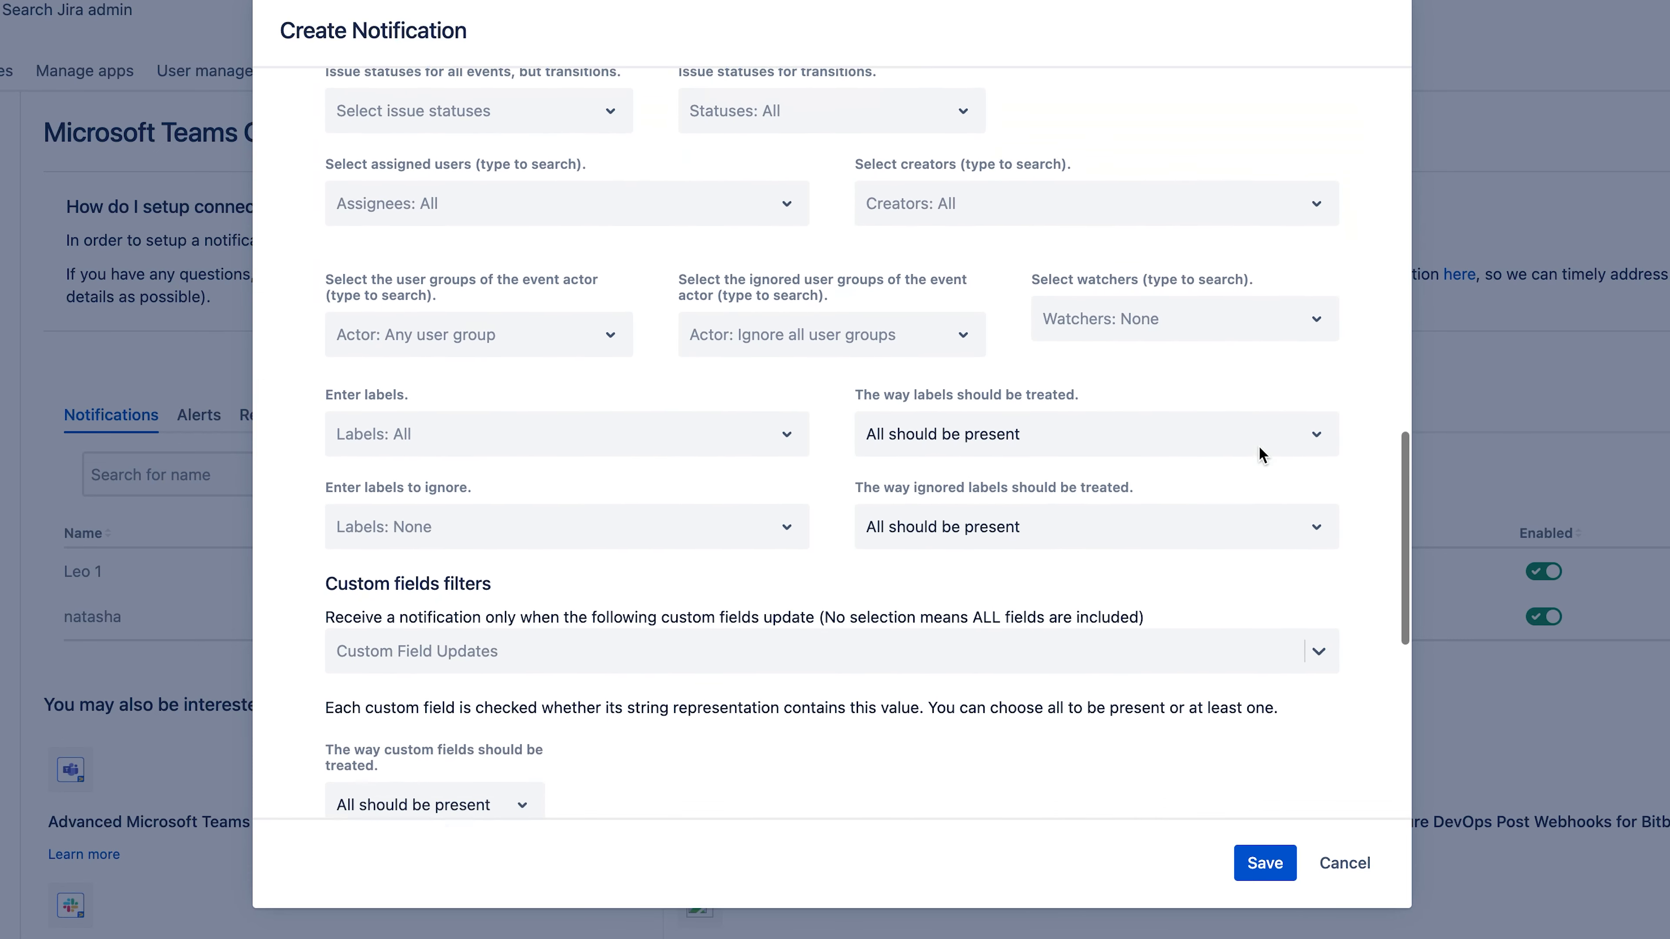
pyautogui.scroll(-8, 1258, 446)
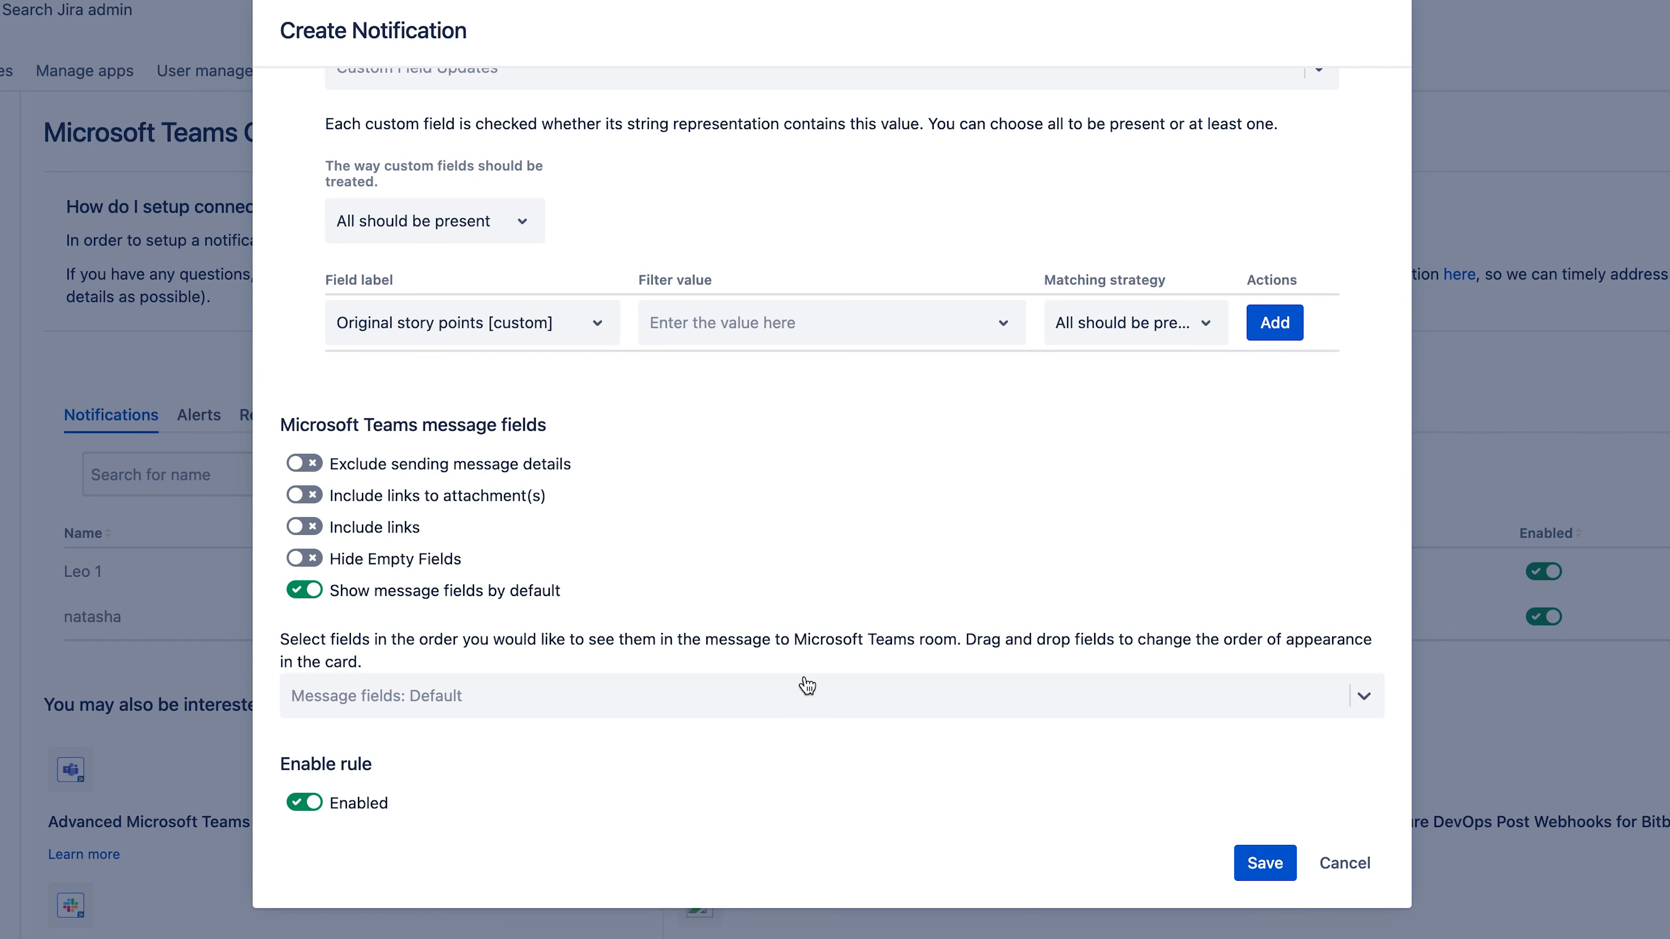
pyautogui.click(792, 698)
pyautogui.scroll(-5, 762, 588)
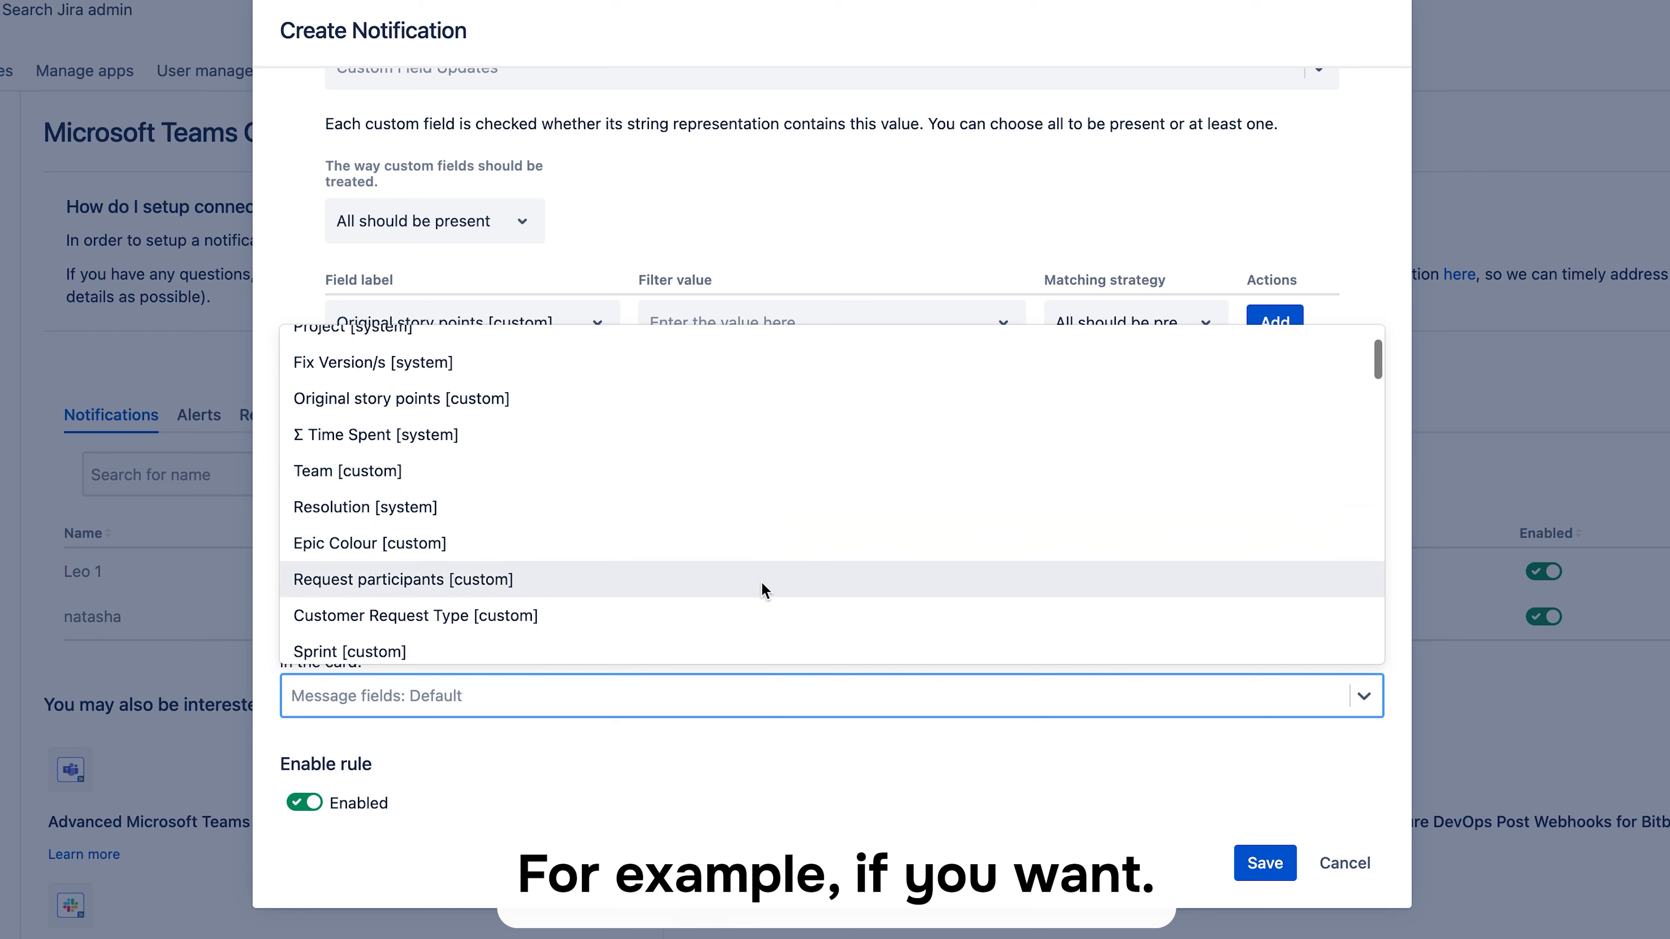
pyautogui.scroll(-8, 763, 588)
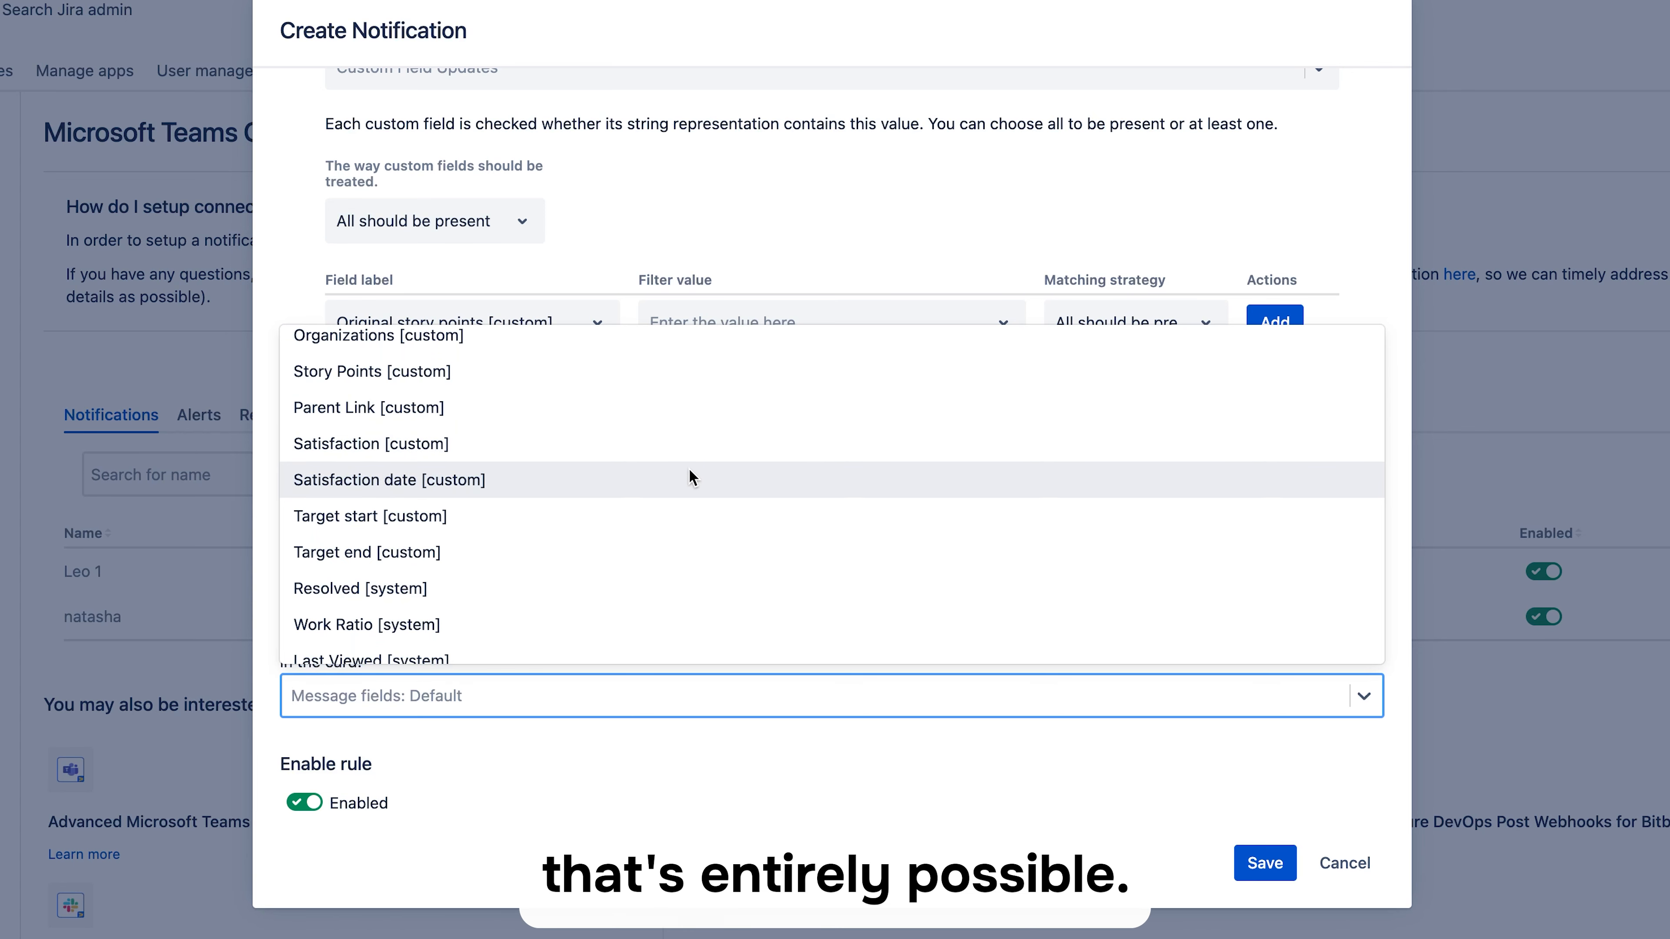
pyautogui.press('Escape')
pyautogui.click(810, 779)
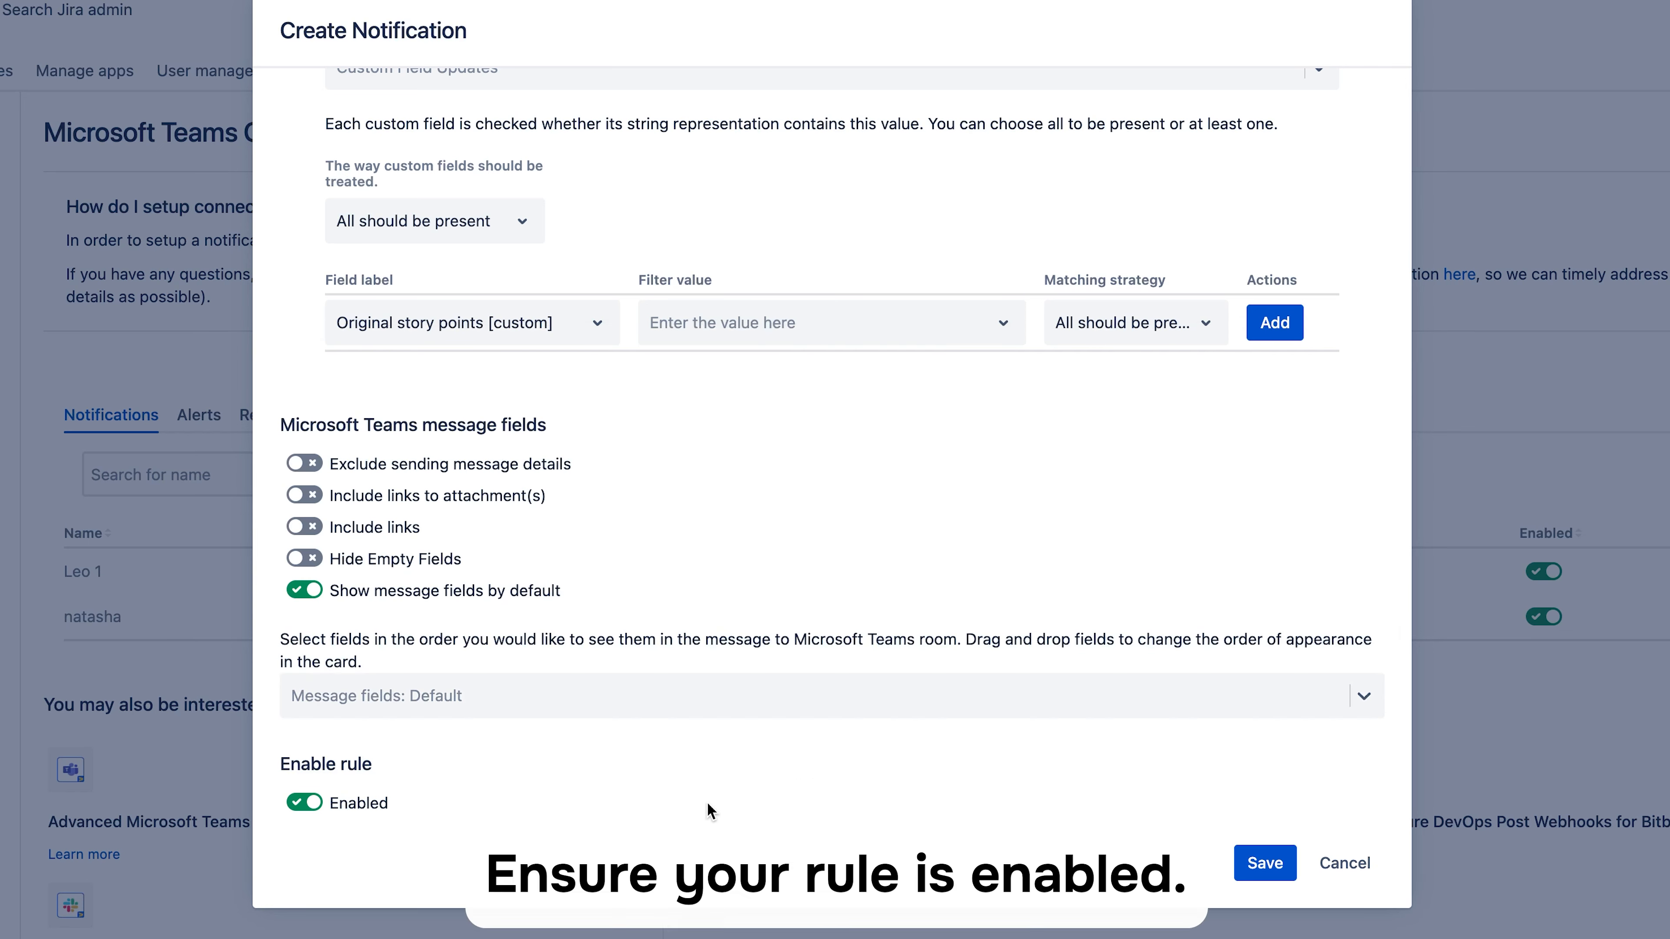
# - Save the notification rule and open the test project's issues
pyautogui.click(1256, 864)
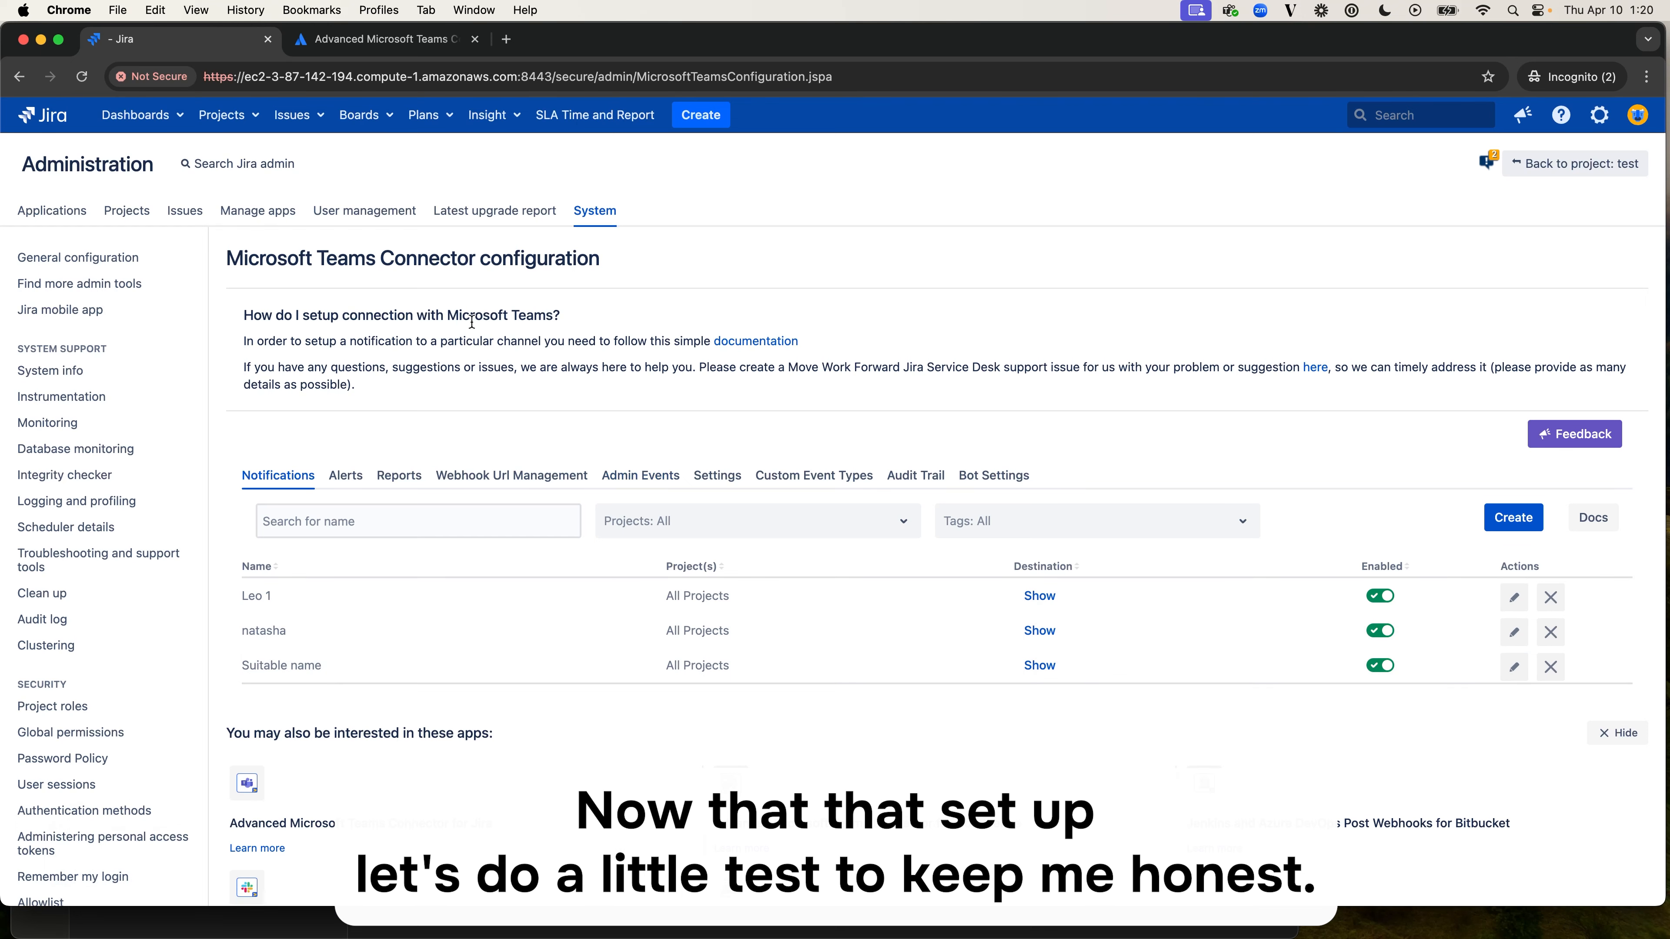
pyautogui.click(236, 132)
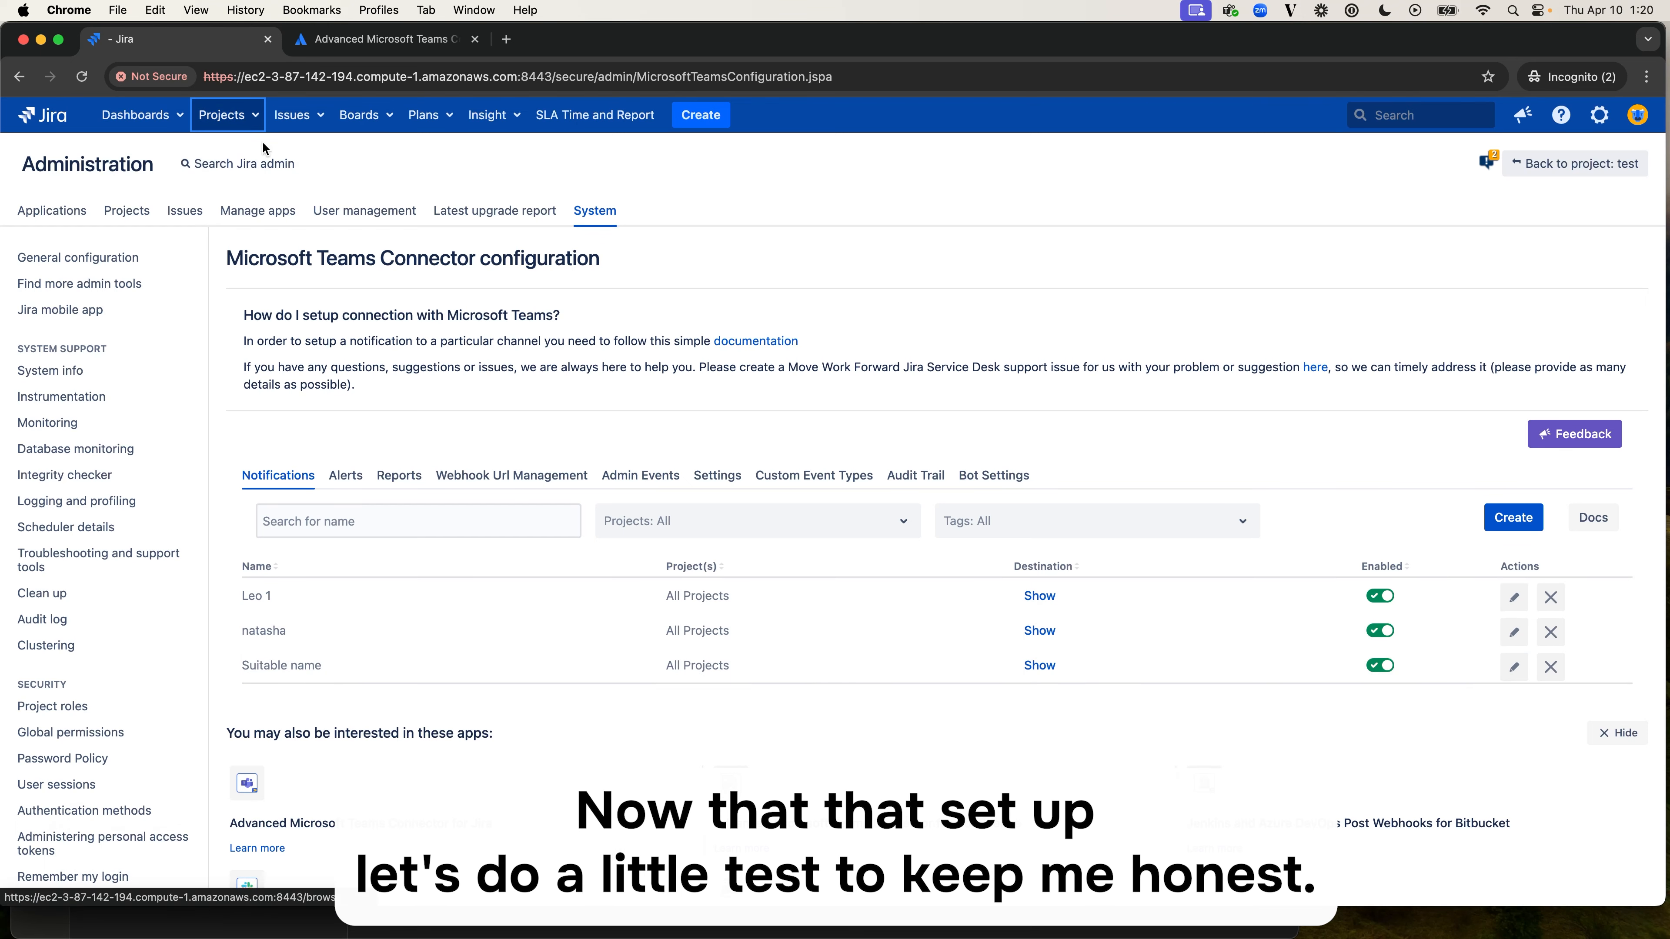
pyautogui.click(253, 178)
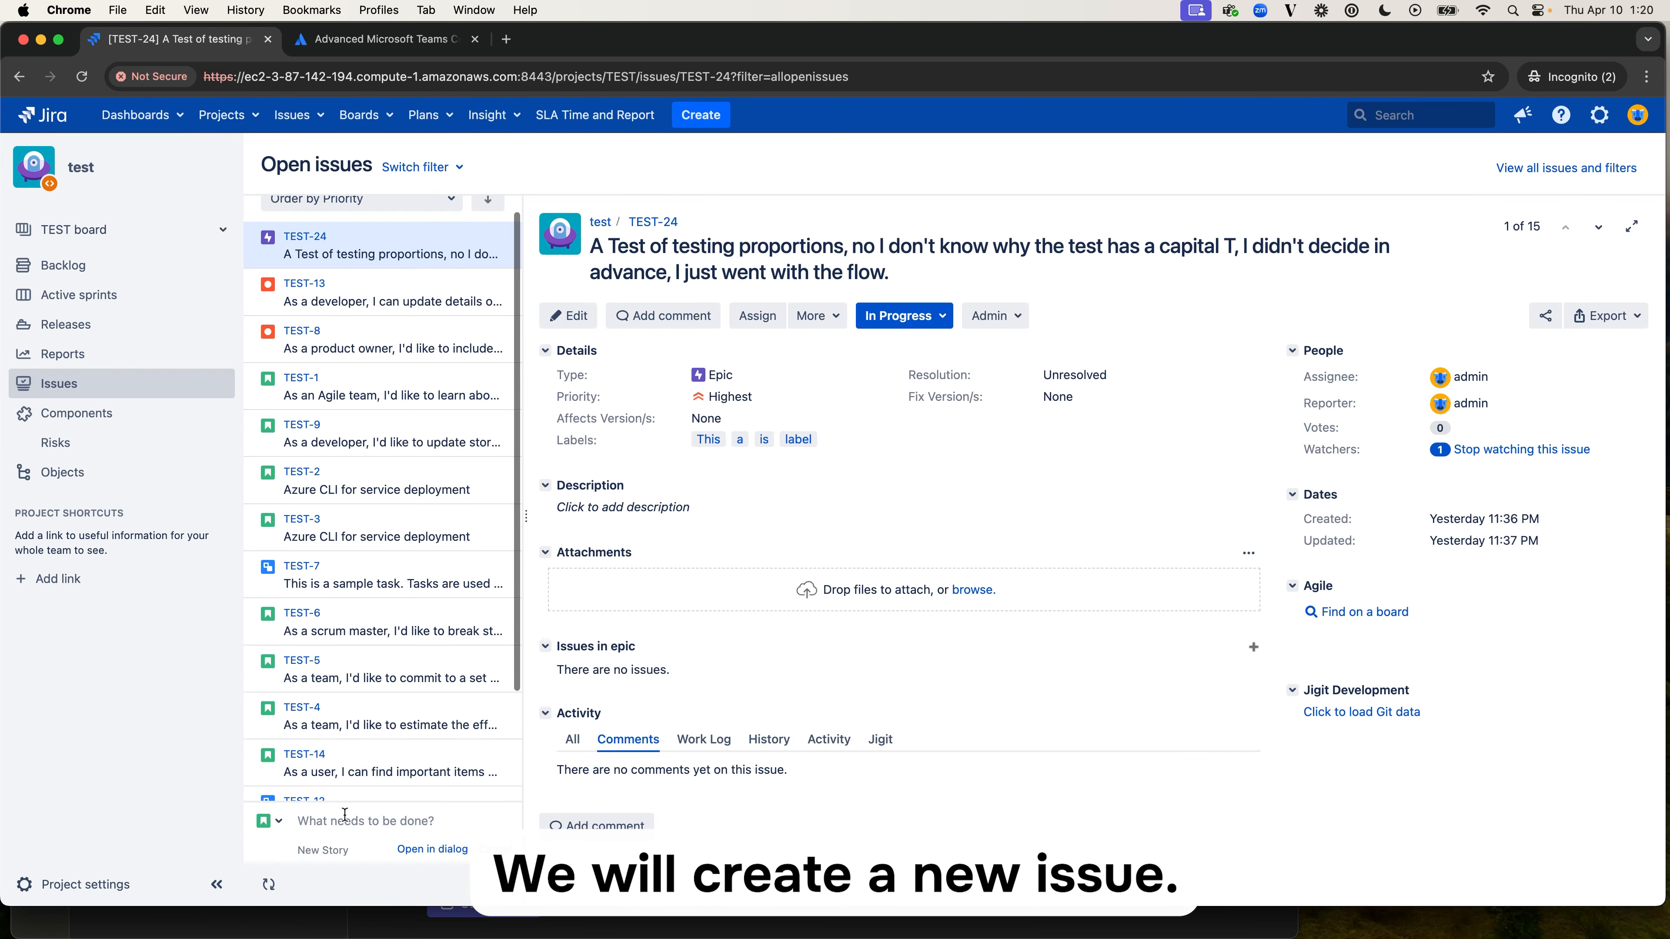
# - Create a new story in the test project with the summary "A Test for the beautiful people watching this"
pyautogui.scroll(-1, 382, 690)
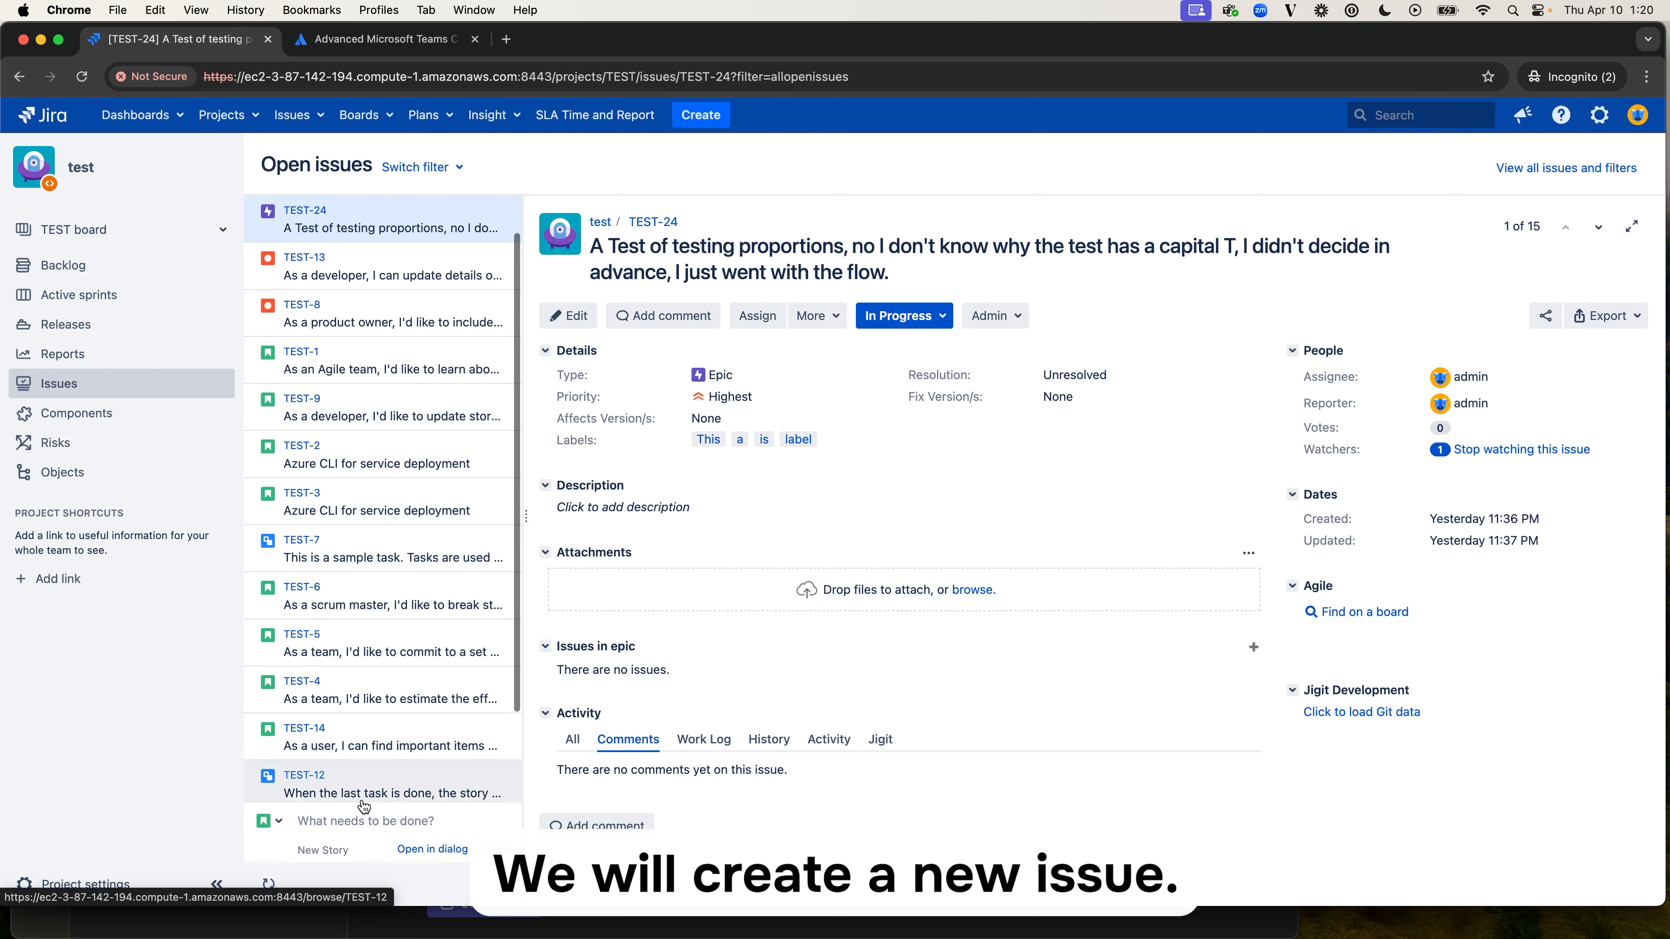
pyautogui.write('A Test for the be')
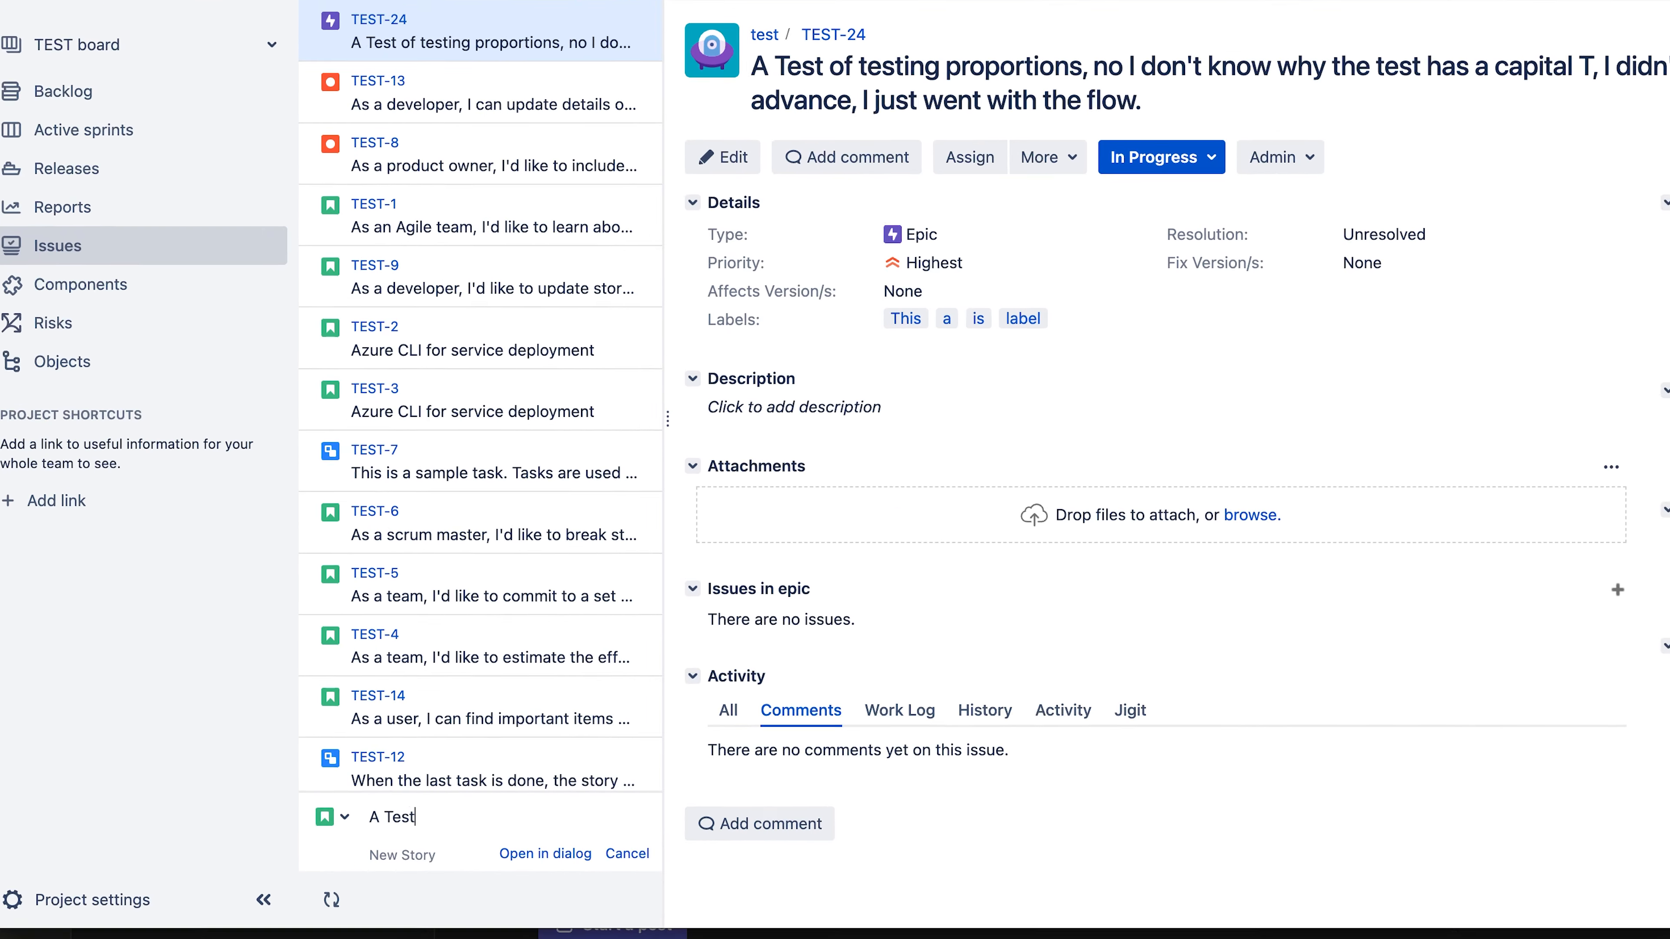
pyautogui.write('autiful ')
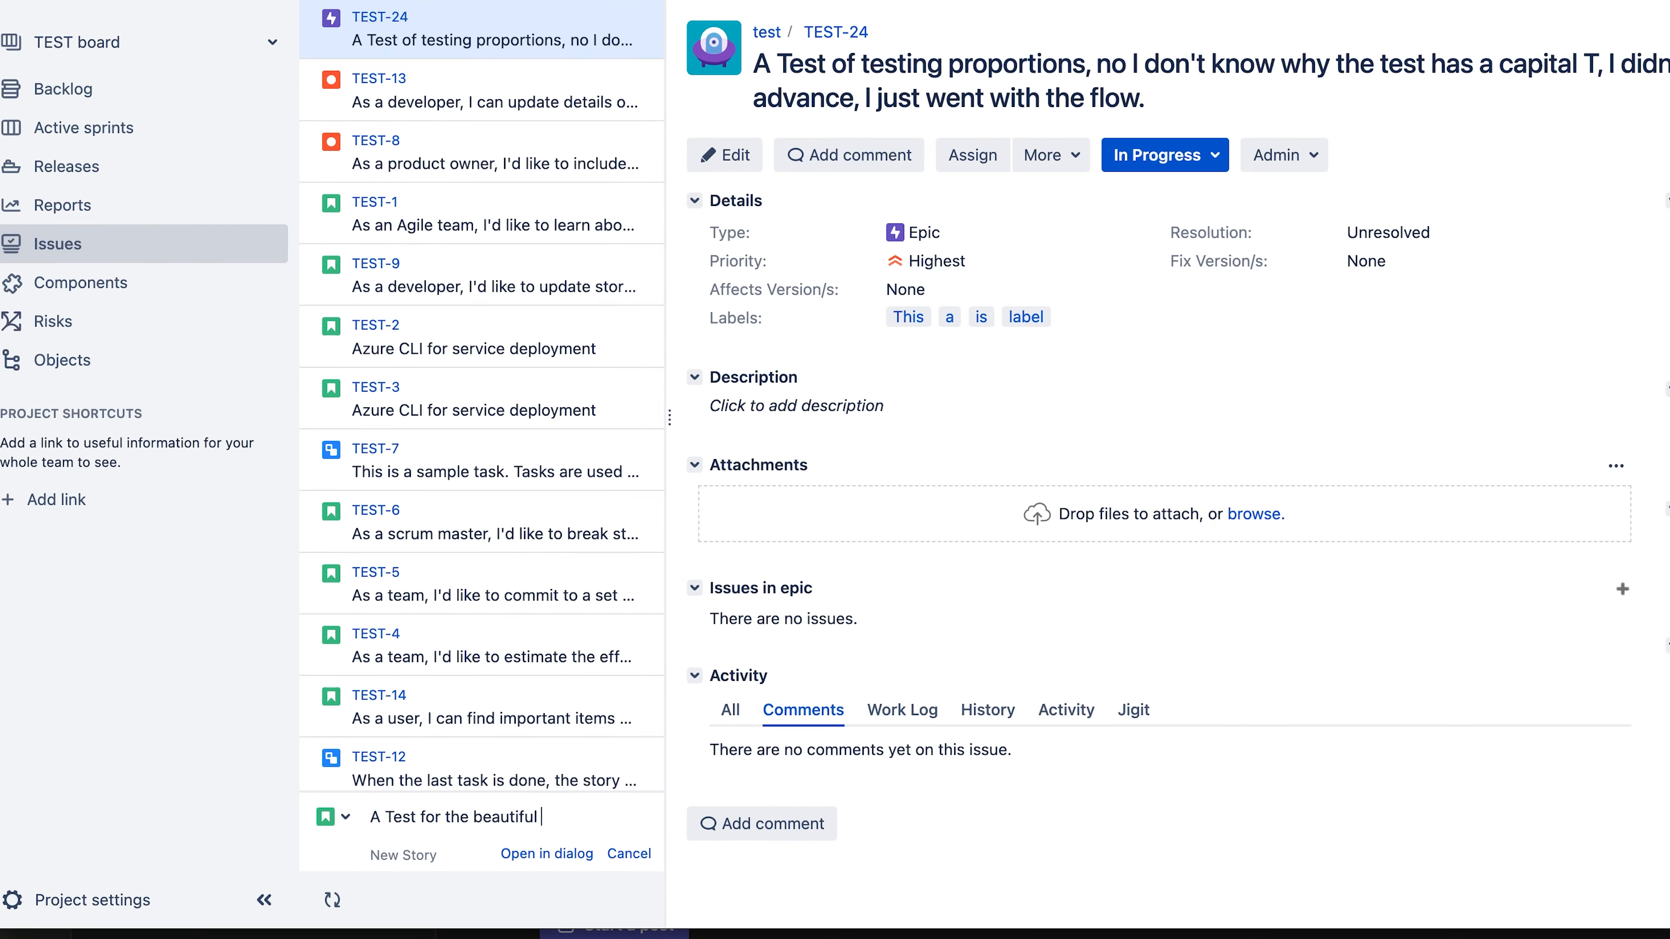
pyautogui.write('people watching this')
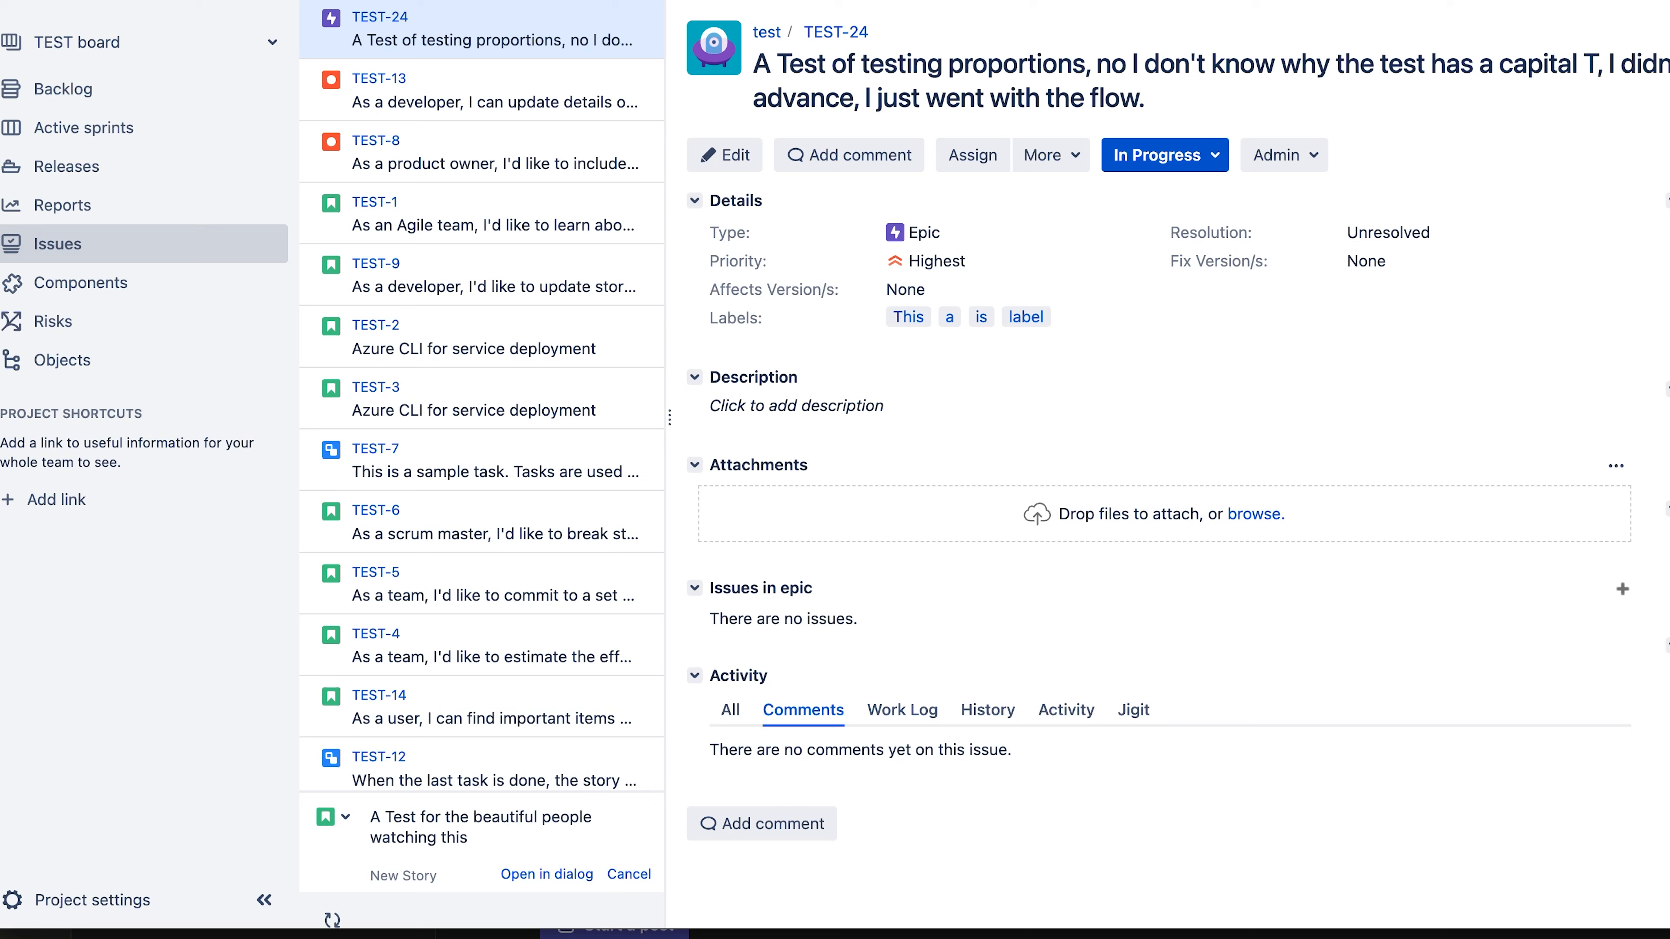
pyautogui.press('Return')
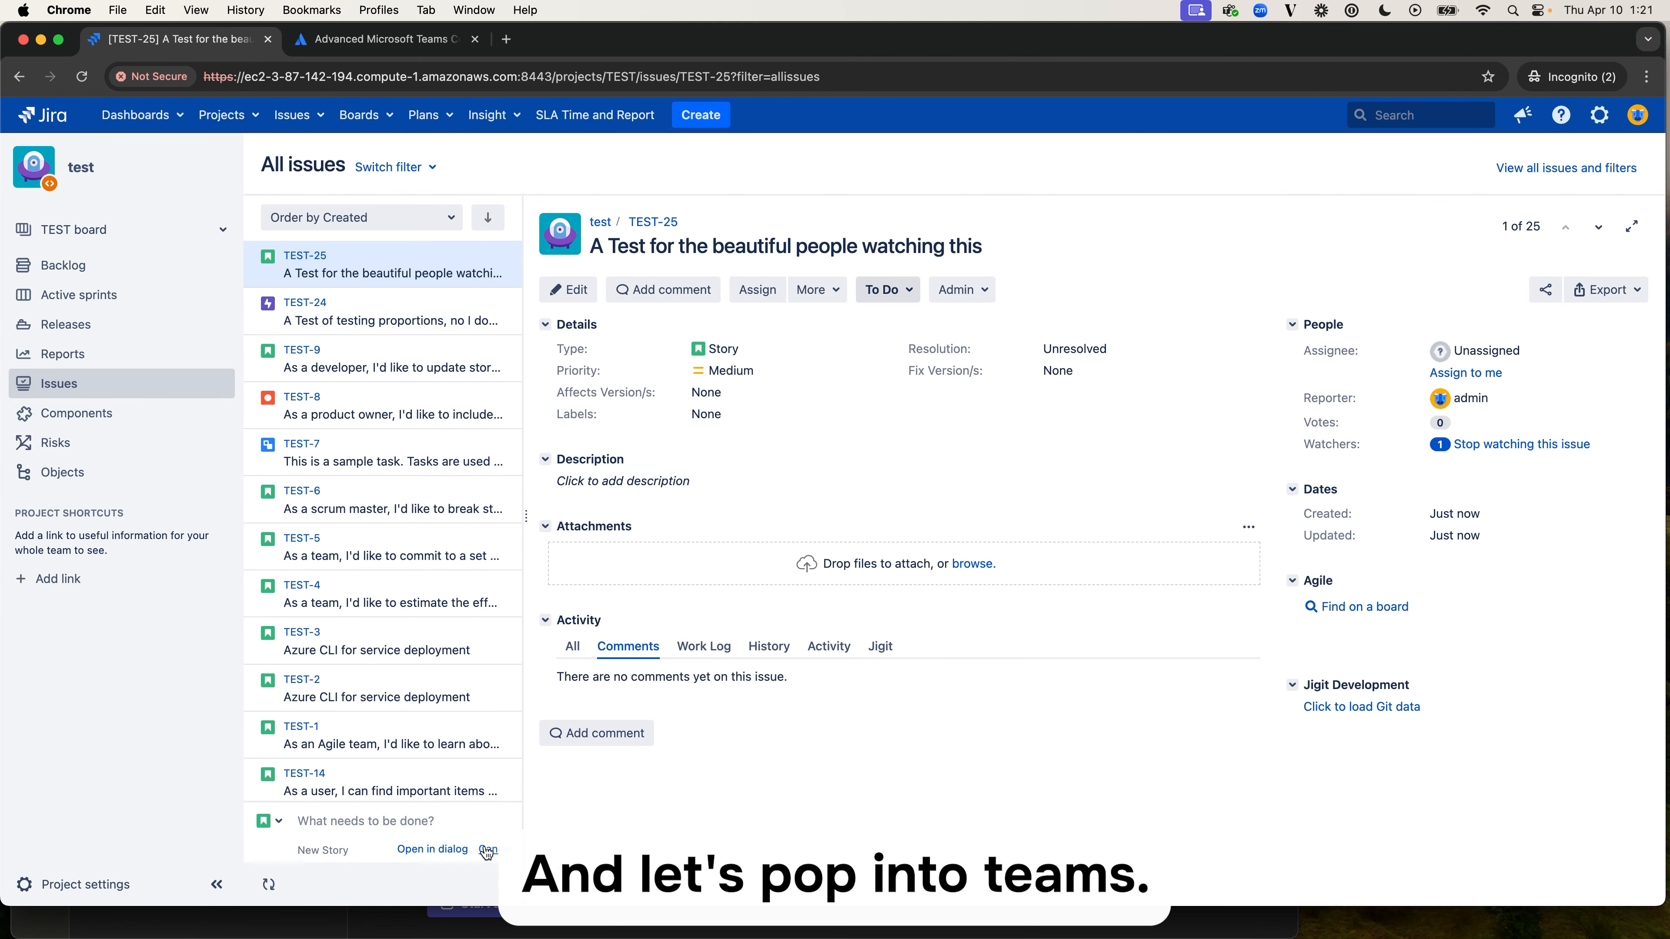
# - Check Microsoft Teams' Workflows Test channel for the new story's notification, and return to Chrome to view the Advanced Microsoft Teams Connector for Jira Marketplace page
pyautogui.click(614, 926)
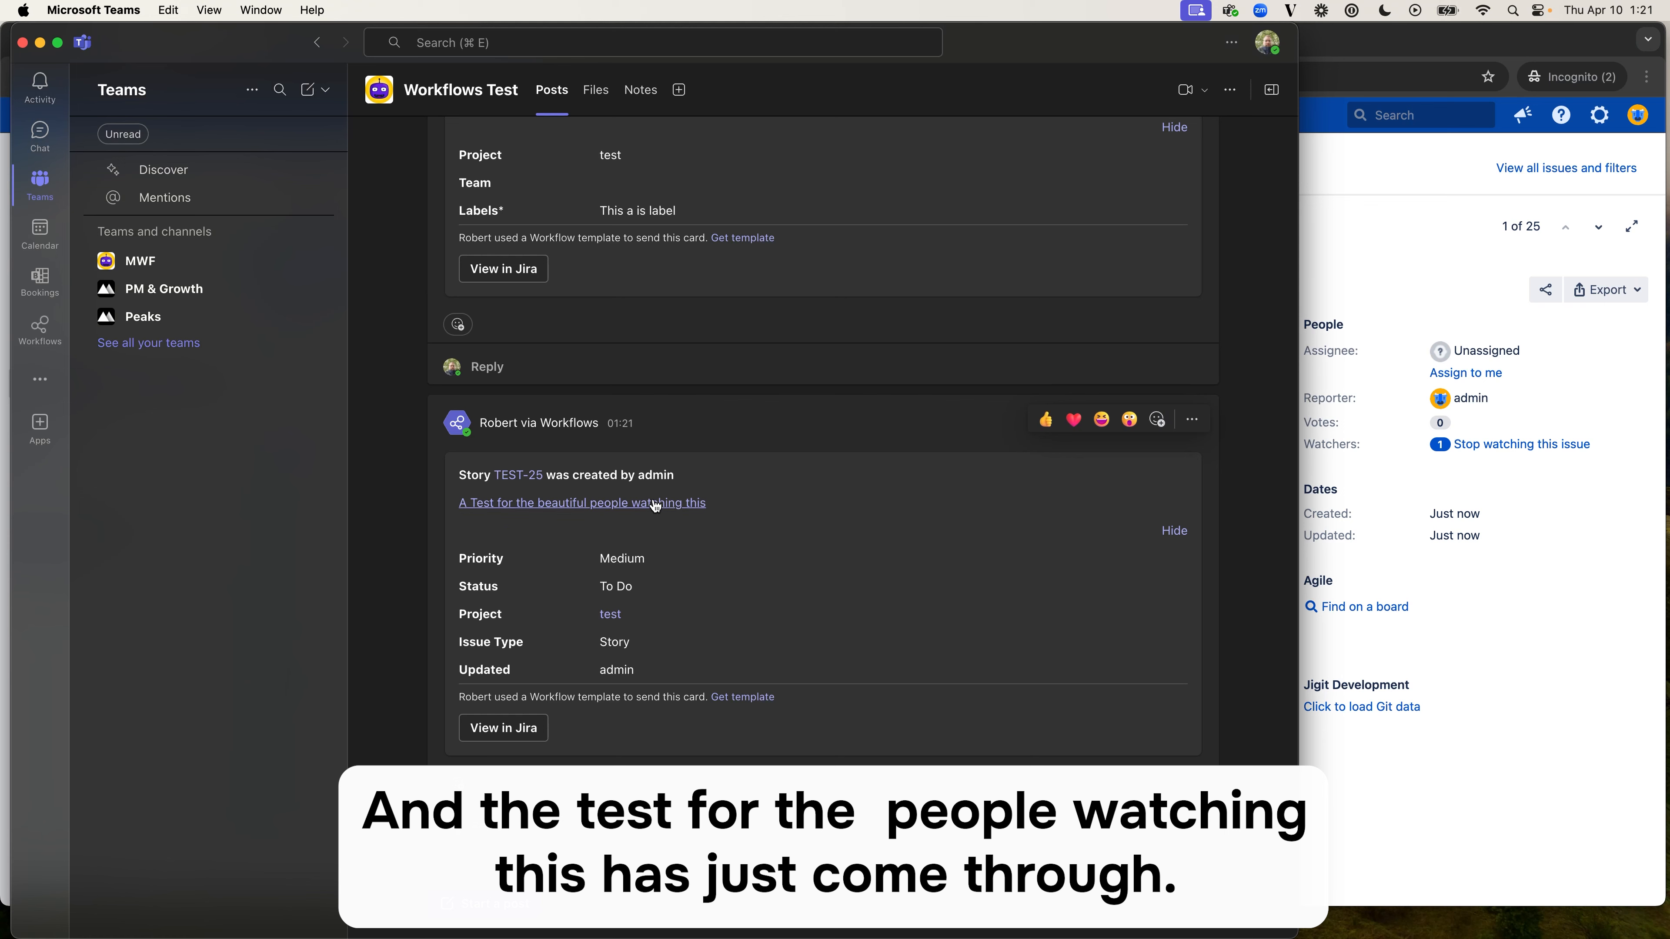
pyautogui.click(673, 508)
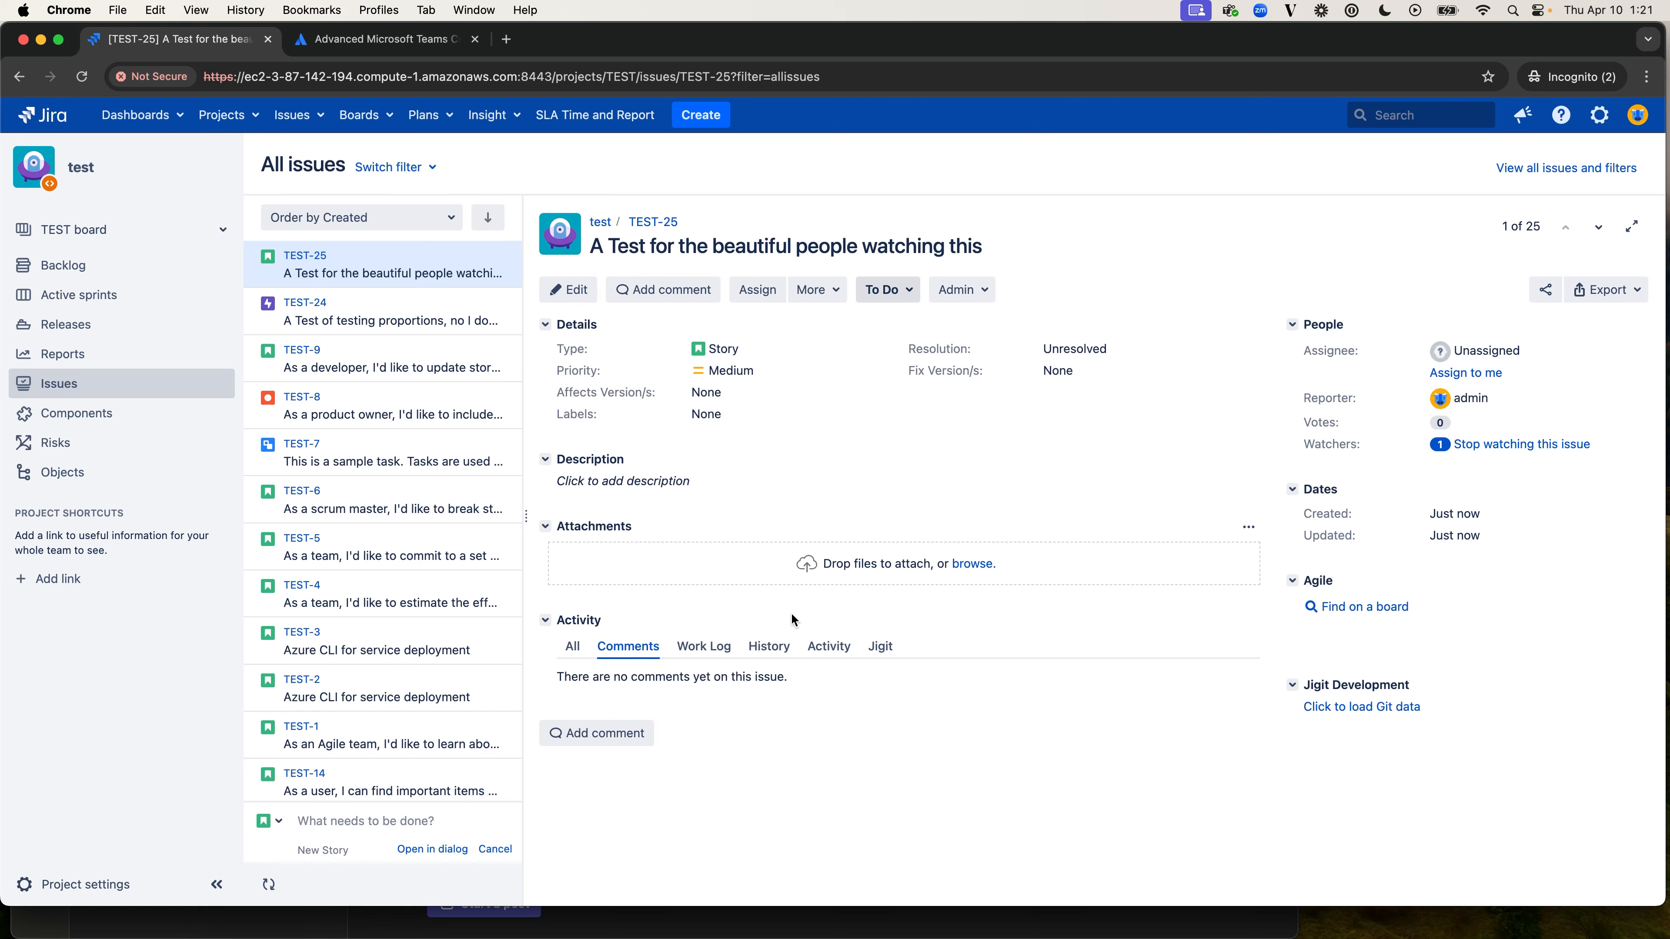
pyautogui.hotkey('ctrl', 'Tab')
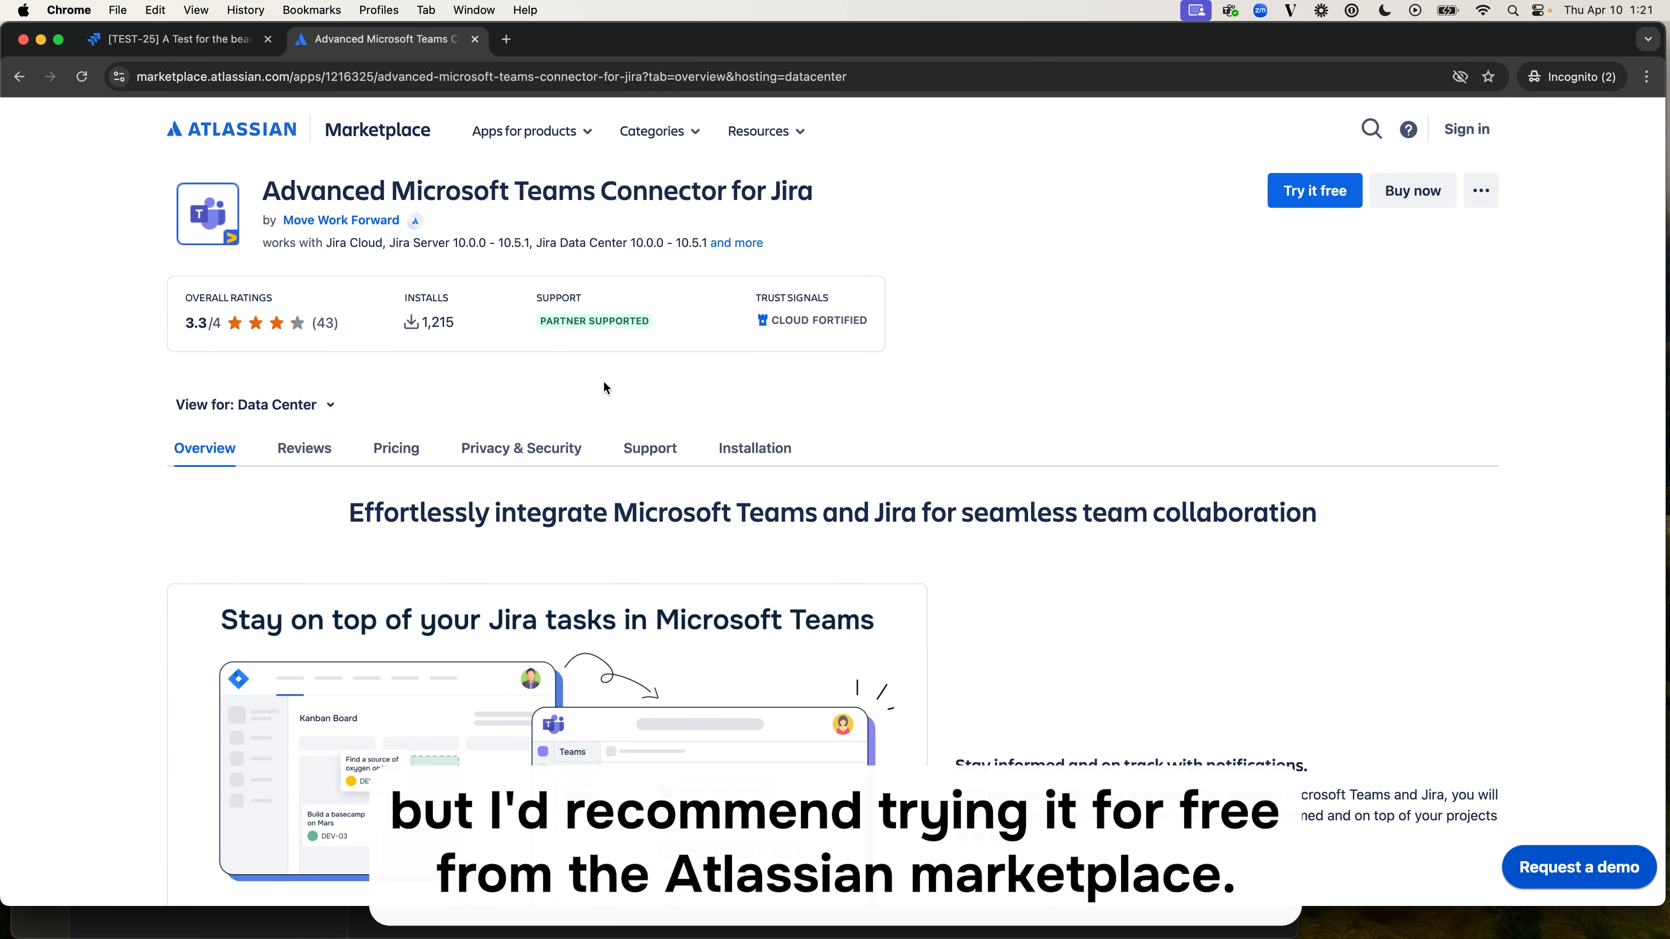